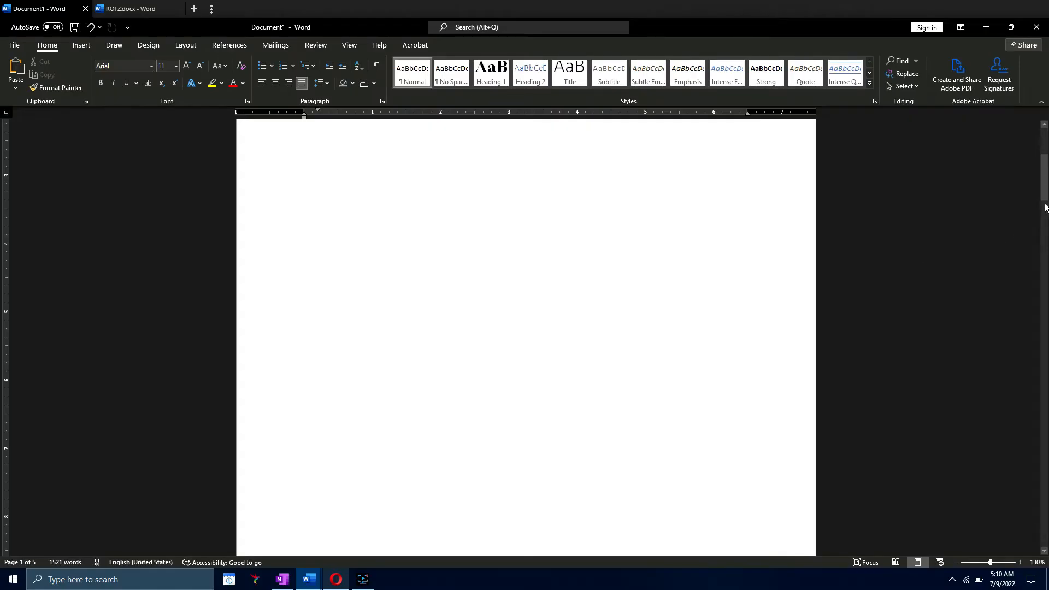
Enter the title TABLE OF CONTENTS on the blank first page and add Productivity Software as the first entry below it.
{"action": "left_click_drag", "start_coordinate": [1045, 208], "coordinate": [1044, 155]}
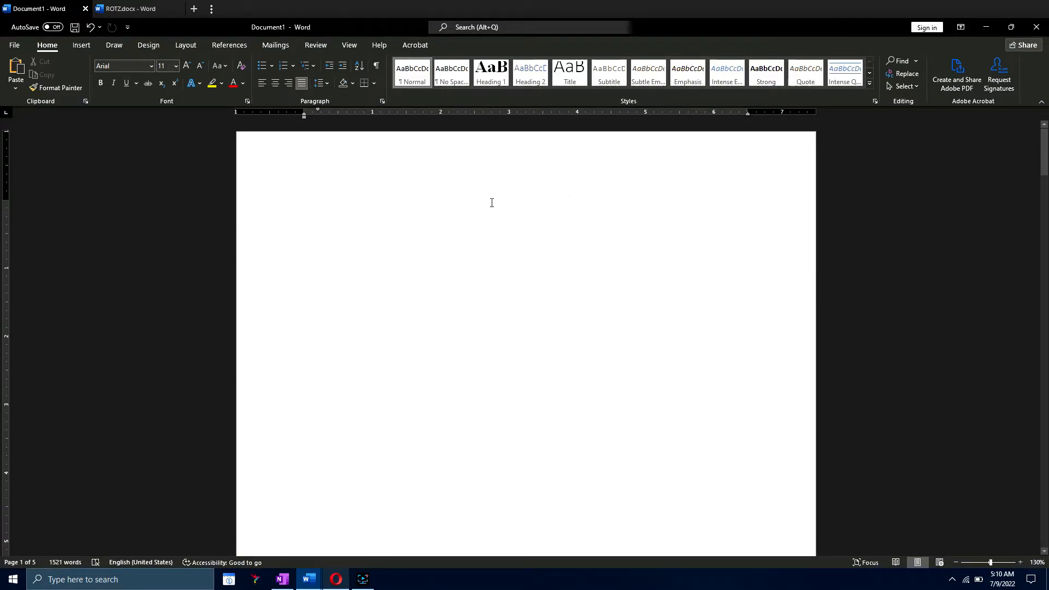
{"action": "type", "text": "ABLE OF CONTENTS"}
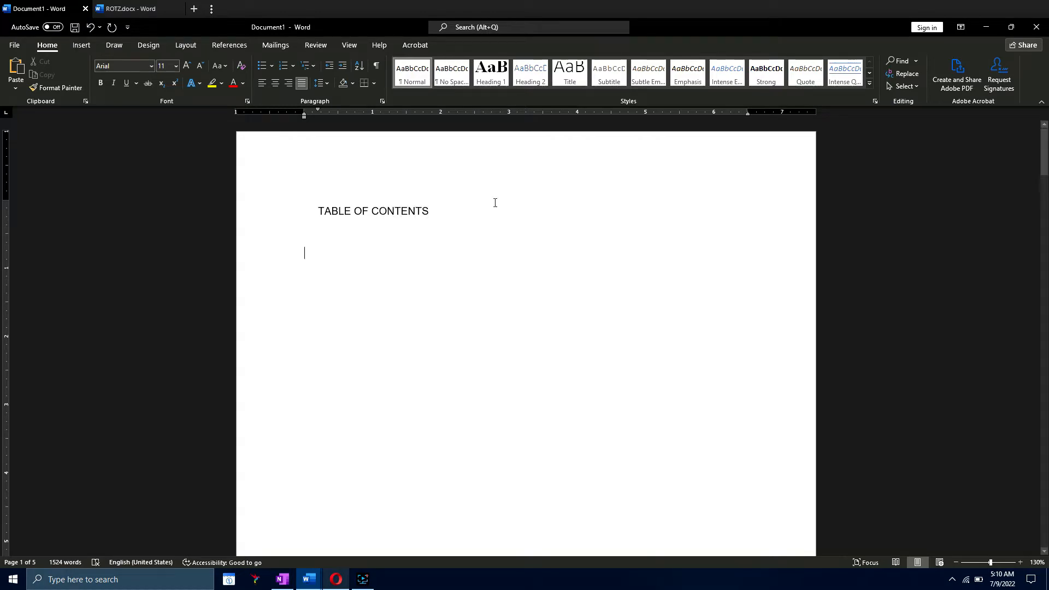
{"action": "scroll", "coordinate": [409, 346], "scroll_direction": "down", "scroll_amount": 15}
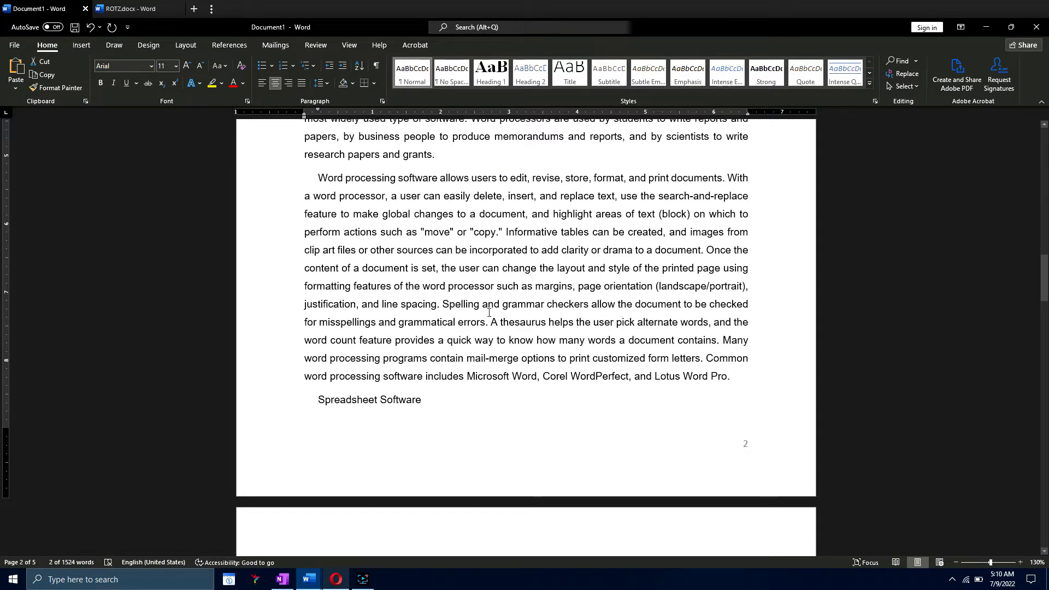
{"action": "scroll", "coordinate": [489, 313], "scroll_direction": "up", "scroll_amount": 17}
{"action": "left_click", "coordinate": [397, 242]}
{"action": "type", "text": "Productivity Software"}
{"action": "left_click", "coordinate": [402, 243]}
{"action": "key", "text": "BackSpace"}
{"action": "key", "text": "Return"}
Centre the TABLE OF CONTENTS title and complete the Productivity Software entry with tab-spaced dashes and page number 2.
{"action": "left_click", "coordinate": [386, 212]}
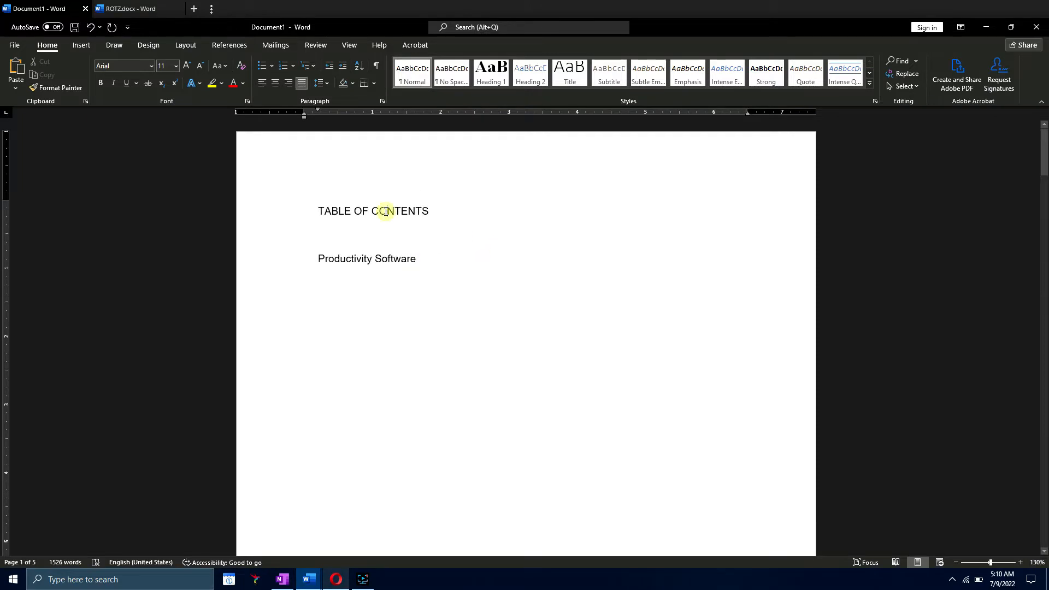
{"action": "key", "text": "ctrl+e"}
{"action": "left_click", "coordinate": [461, 261]}
{"action": "type", "text": "-\t-\t-\t-\t-\t-"}
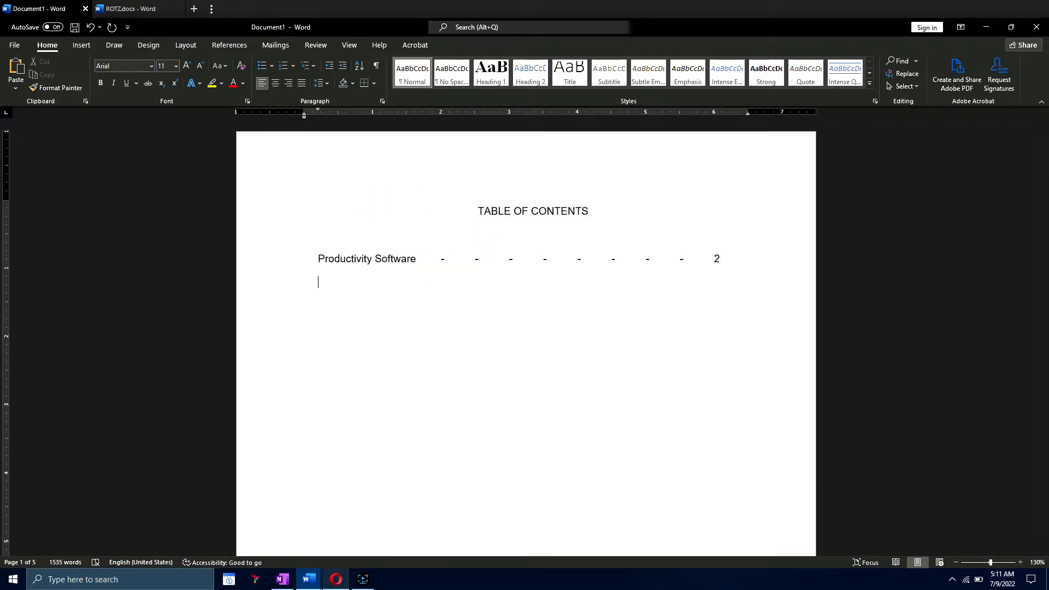
Add a Category entry copied from the body heading, with tab-spaced dashes and page number 2.
{"action": "scroll", "coordinate": [445, 337], "scroll_direction": "down", "scroll_amount": 12}
{"action": "double_click", "coordinate": [537, 199]}
{"action": "key", "text": "ctrl+c"}
{"action": "scroll", "coordinate": [504, 240], "scroll_direction": "up", "scroll_amount": 11}
{"action": "left_click", "coordinate": [330, 193]}
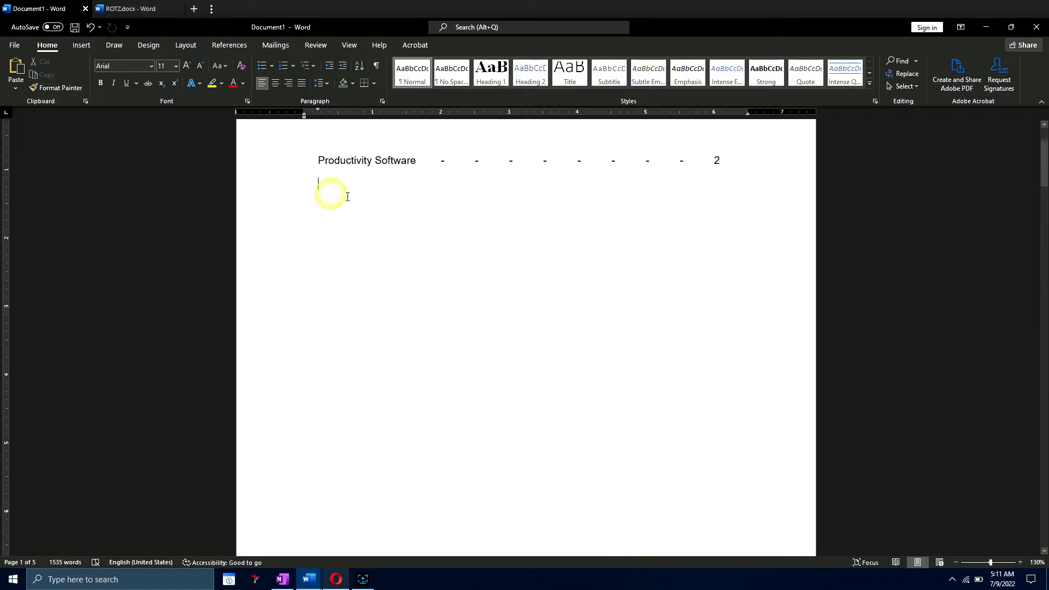
{"action": "key", "text": "ctrl+v"}
{"action": "key", "text": "Tab"}
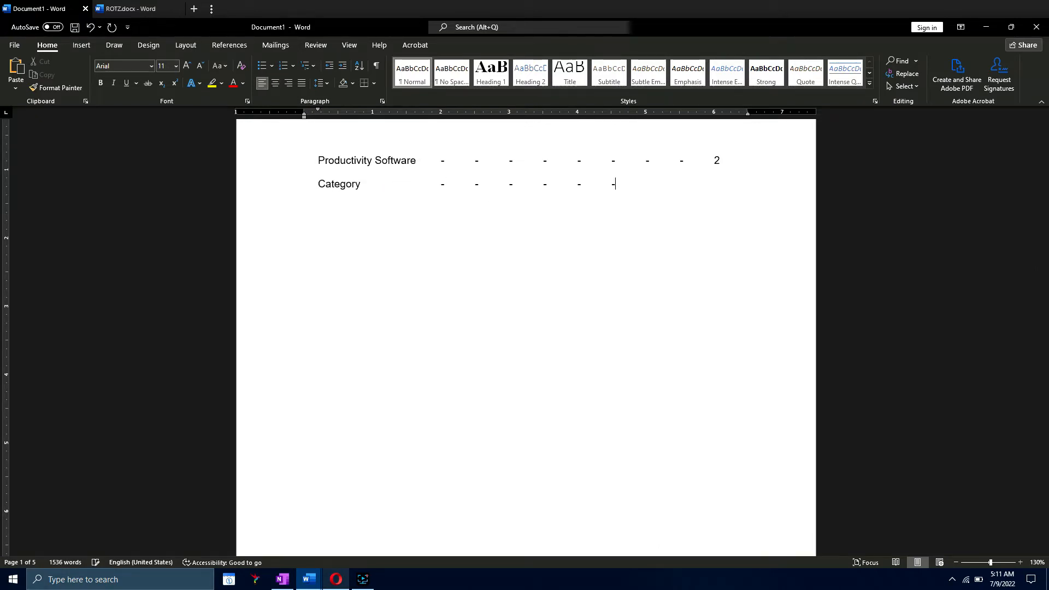
{"action": "type", "text": "2"}
Insert a page break before the Spreadsheet Software heading at the end of page 2.
{"action": "scroll", "coordinate": [545, 264], "scroll_direction": "down", "scroll_amount": 20}
{"action": "scroll", "coordinate": [742, 494], "scroll_direction": "up", "scroll_amount": 5}
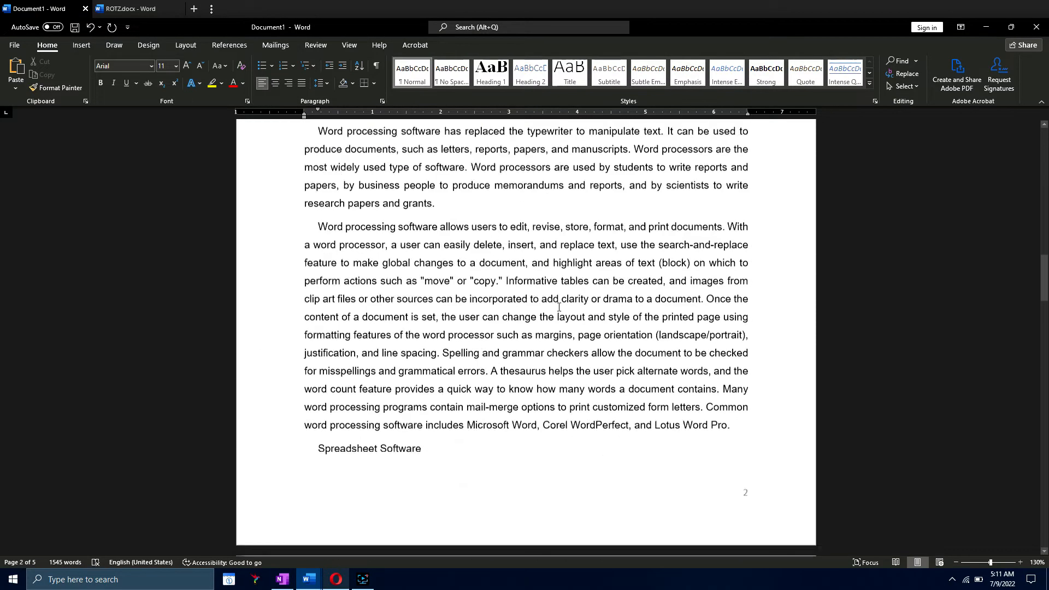
{"action": "scroll", "coordinate": [317, 303], "scroll_direction": "down", "scroll_amount": 3}
{"action": "left_click", "coordinate": [316, 303]}
{"action": "key", "text": "ctrl+Return"}
Add a Word Processing entry below Category in the table of contents, with tab-spaced dashes and page number 2.
{"action": "scroll", "coordinate": [403, 238], "scroll_direction": "up", "scroll_amount": 20}
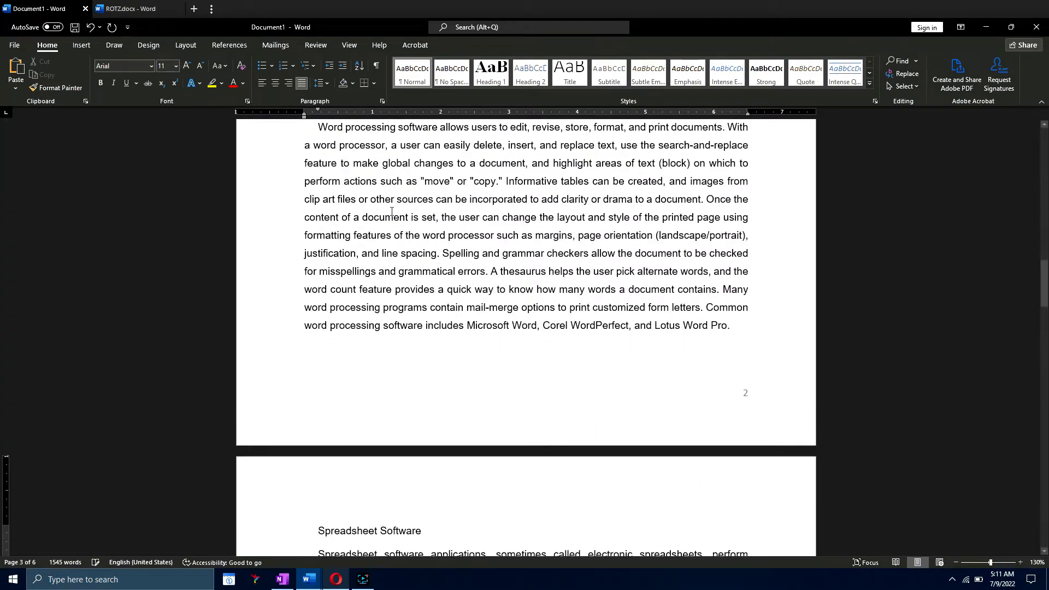
{"action": "left_click", "coordinate": [731, 265]}
{"action": "key", "text": "Return"}
{"action": "type", "text": "W"}
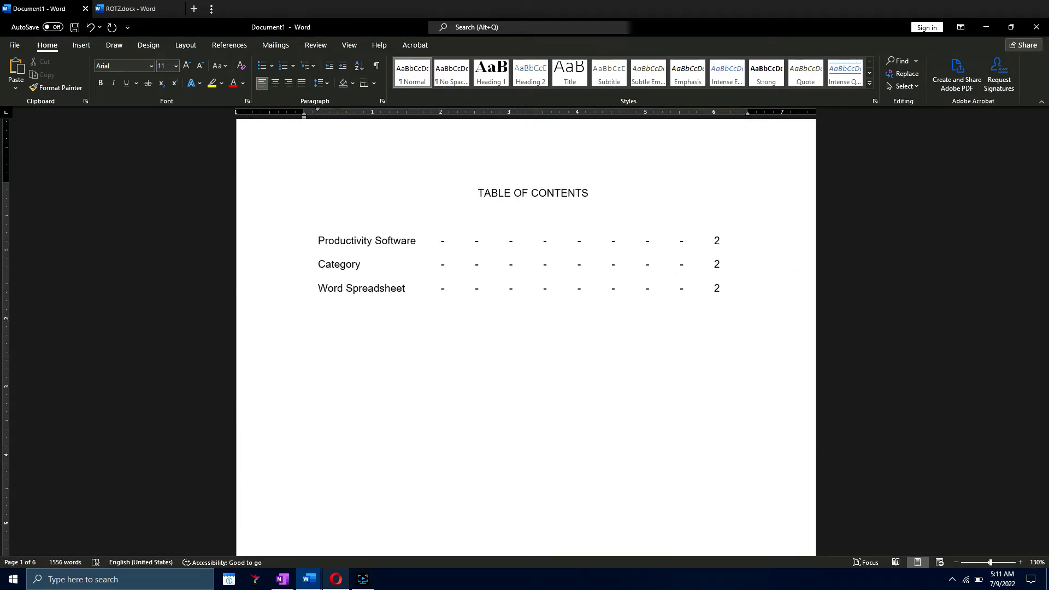
{"action": "double_click", "coordinate": [382, 290]}
{"action": "type", "text": "Pros"}
{"action": "left_click", "coordinate": [680, 289]}
{"action": "type", "text": "-"}
Add a Spreadsheet entry with tab-spaced dashes and page number 3 below the Word Processing entry.
{"action": "key", "text": "Tab"}
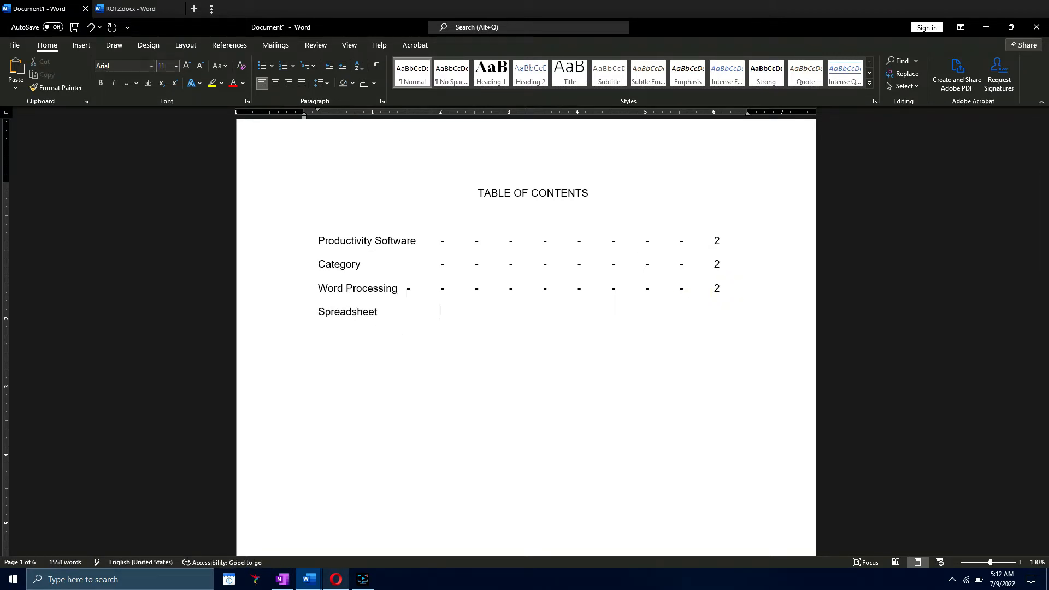
{"action": "type", "text": "3"}
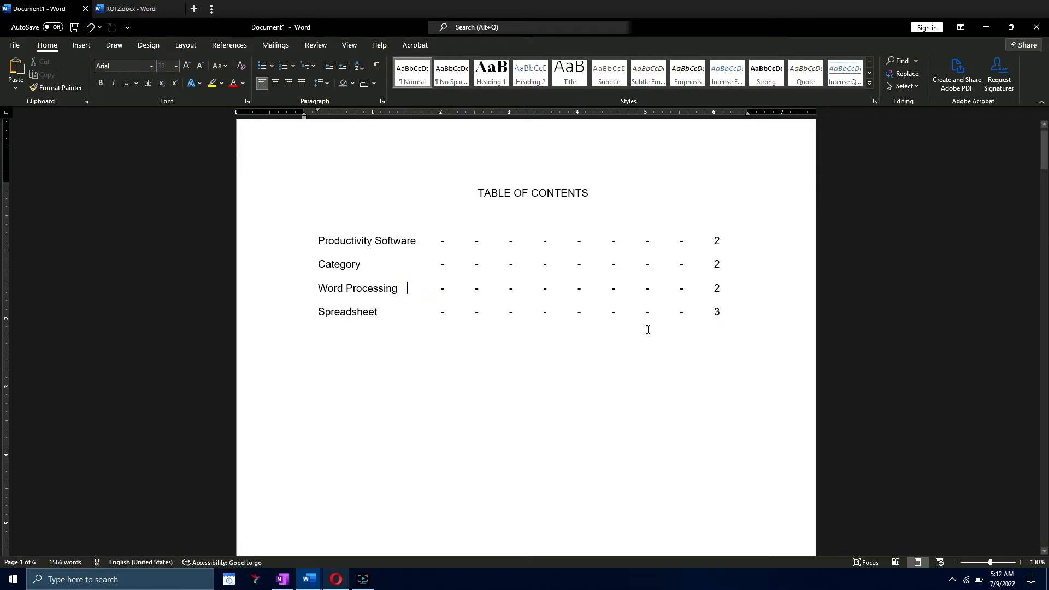
{"action": "scroll", "coordinate": [647, 328], "scroll_direction": "down", "scroll_amount": 2}
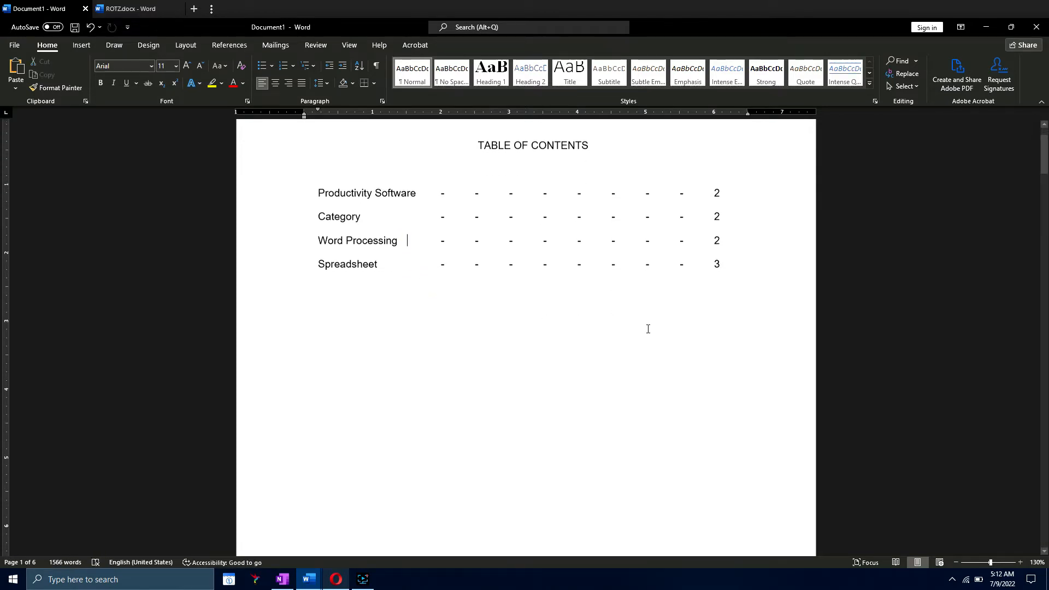
{"action": "scroll", "coordinate": [647, 328], "scroll_direction": "up", "scroll_amount": 2}
Switch to ROTZ.docx and look through its page thumbnails to see how long the document is.
{"action": "left_click", "coordinate": [126, 11]}
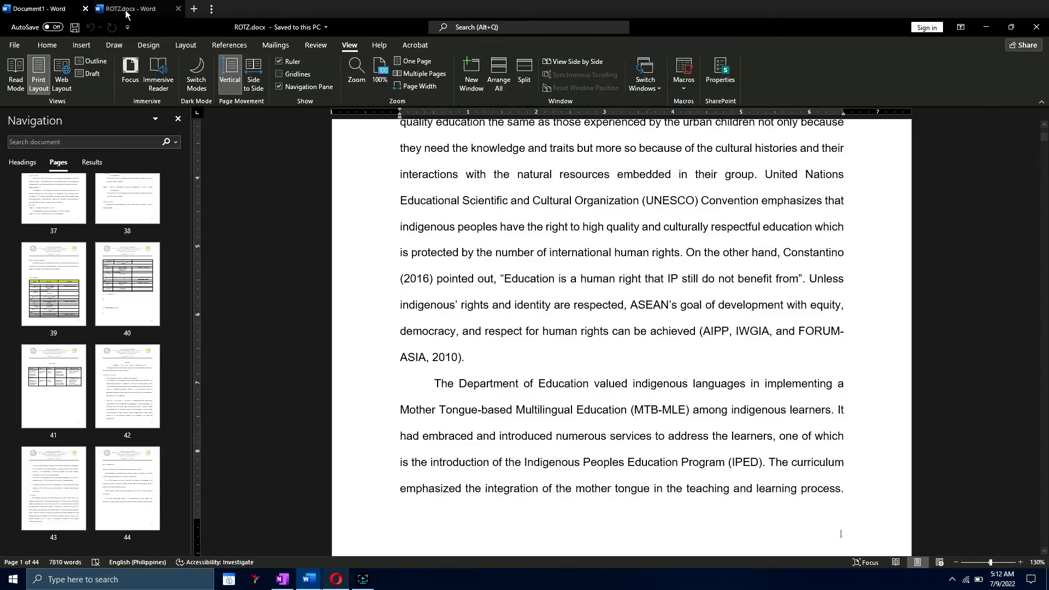
{"action": "scroll", "coordinate": [131, 261], "scroll_direction": "up", "scroll_amount": 15}
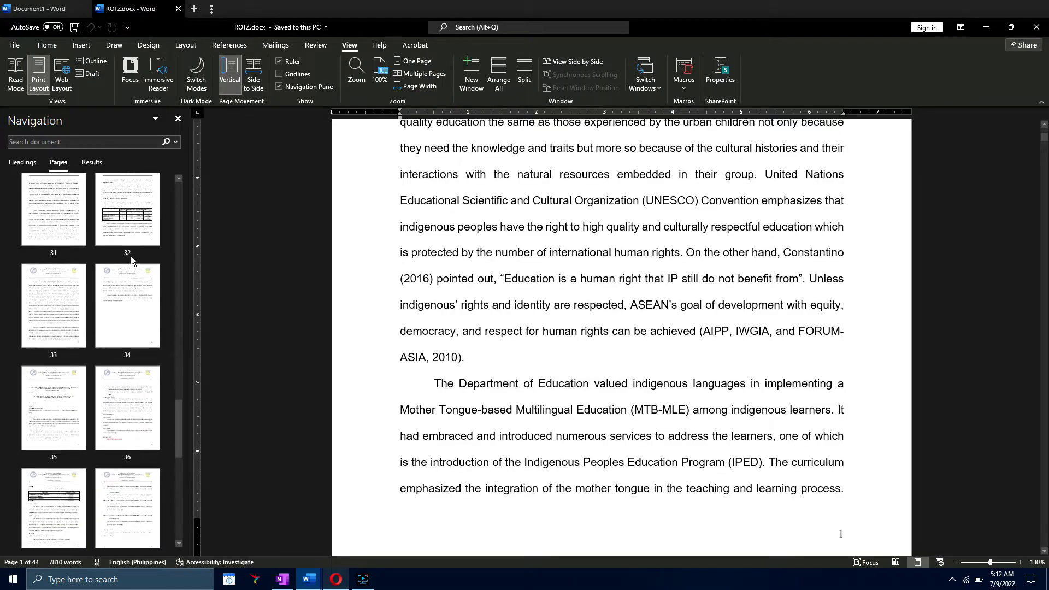
{"action": "scroll", "coordinate": [131, 261], "scroll_direction": "down", "scroll_amount": 3}
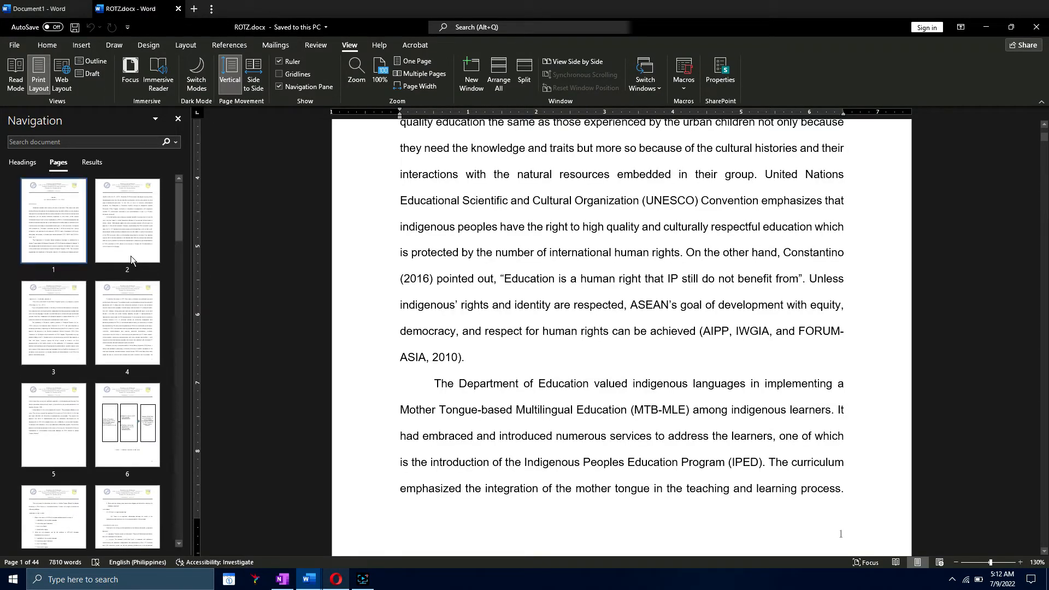
{"action": "scroll", "coordinate": [129, 256], "scroll_direction": "down", "scroll_amount": 11}
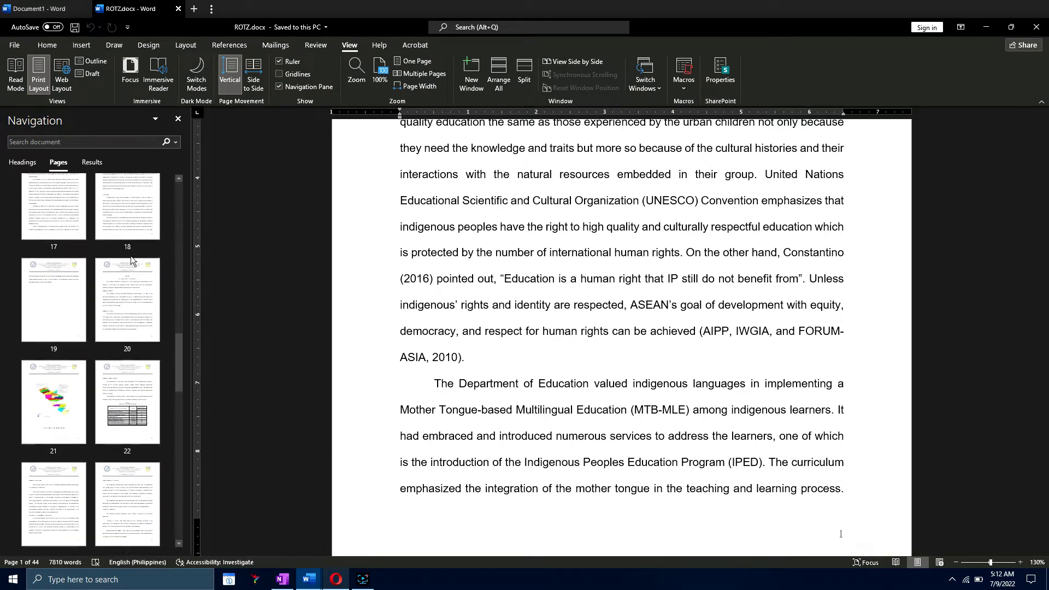
{"action": "scroll", "coordinate": [130, 256], "scroll_direction": "down", "scroll_amount": 1}
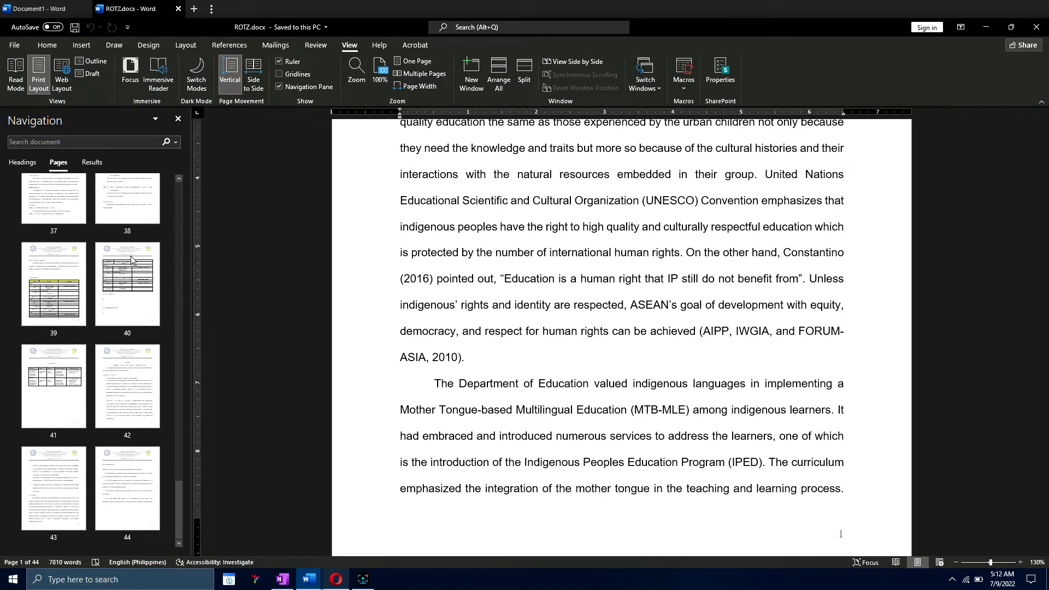
Return to Document1 and delete the entire manually typed table of contents, including its title.
{"action": "left_click", "coordinate": [52, 10]}
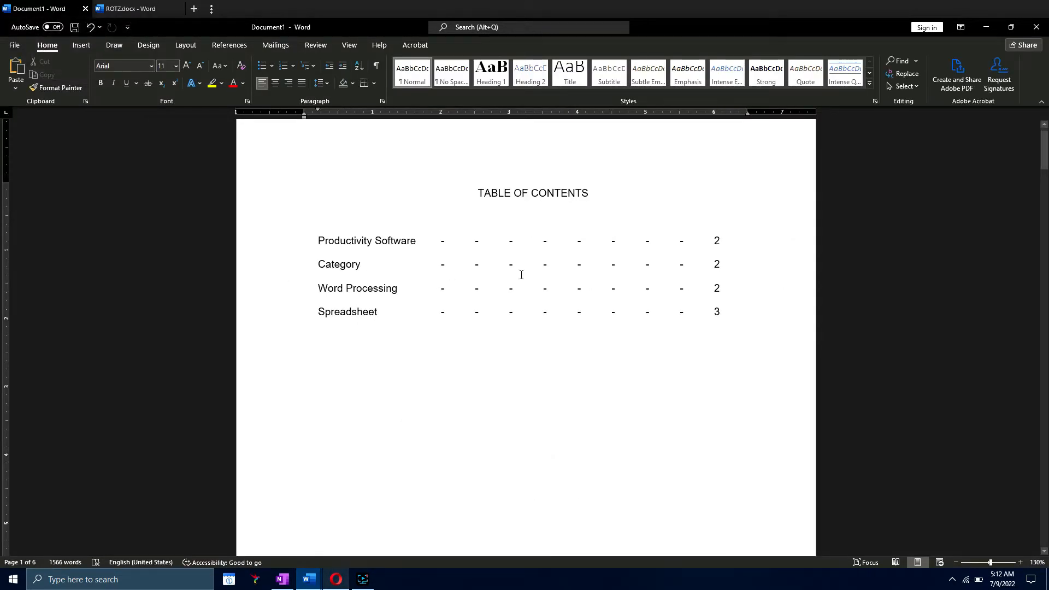
{"action": "left_click_drag", "start_coordinate": [737, 302], "coordinate": [329, 196]}
{"action": "key", "text": "Delete"}
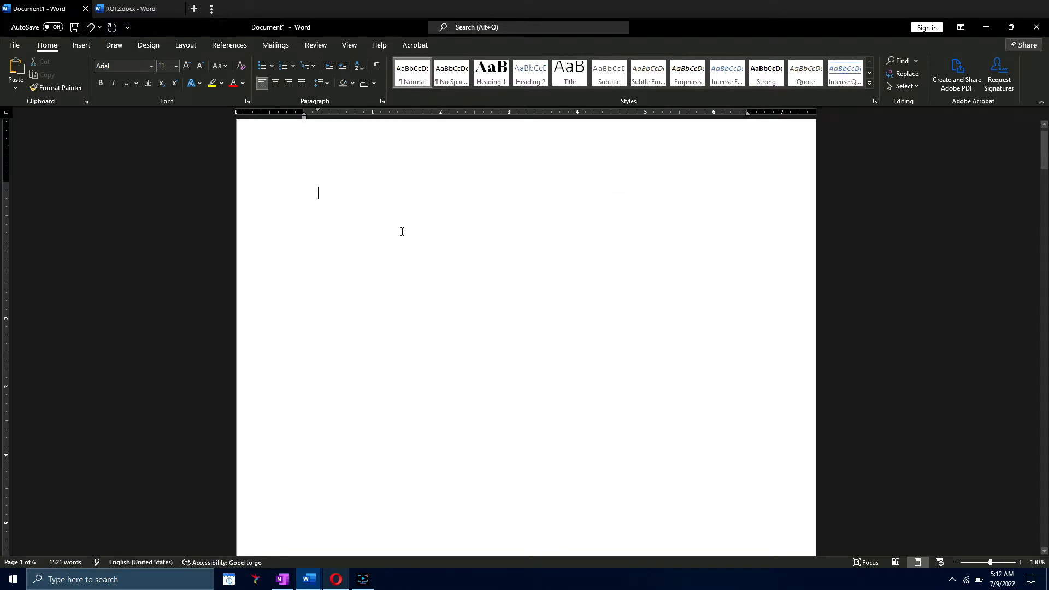
Apply the Heading 1 style to the Productivity Software title on page 2 and centre it.
{"action": "scroll", "coordinate": [403, 232], "scroll_direction": "down", "scroll_amount": 12}
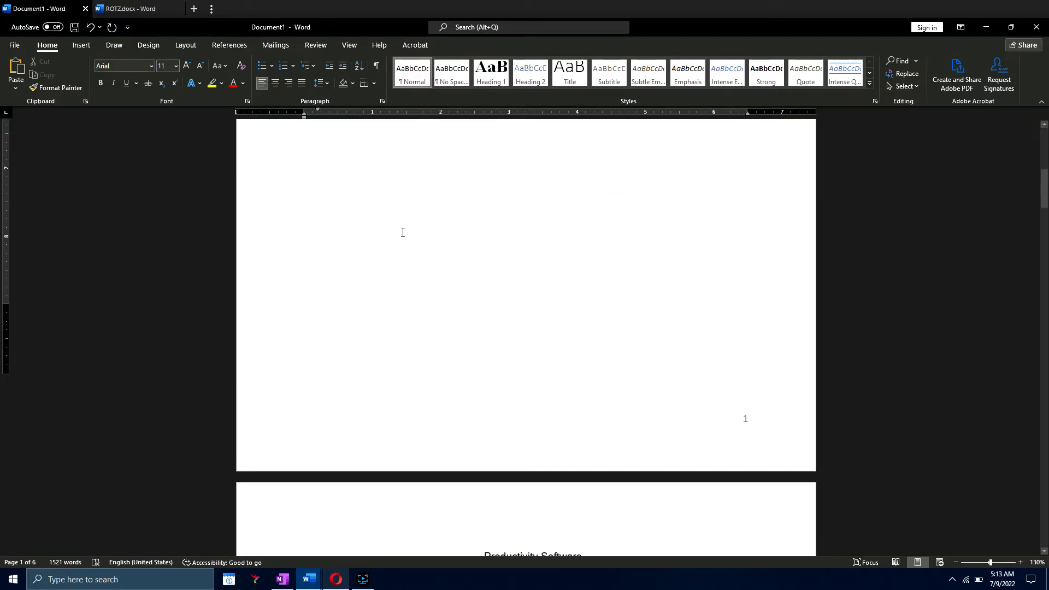
{"action": "scroll", "coordinate": [402, 232], "scroll_direction": "down", "scroll_amount": 20}
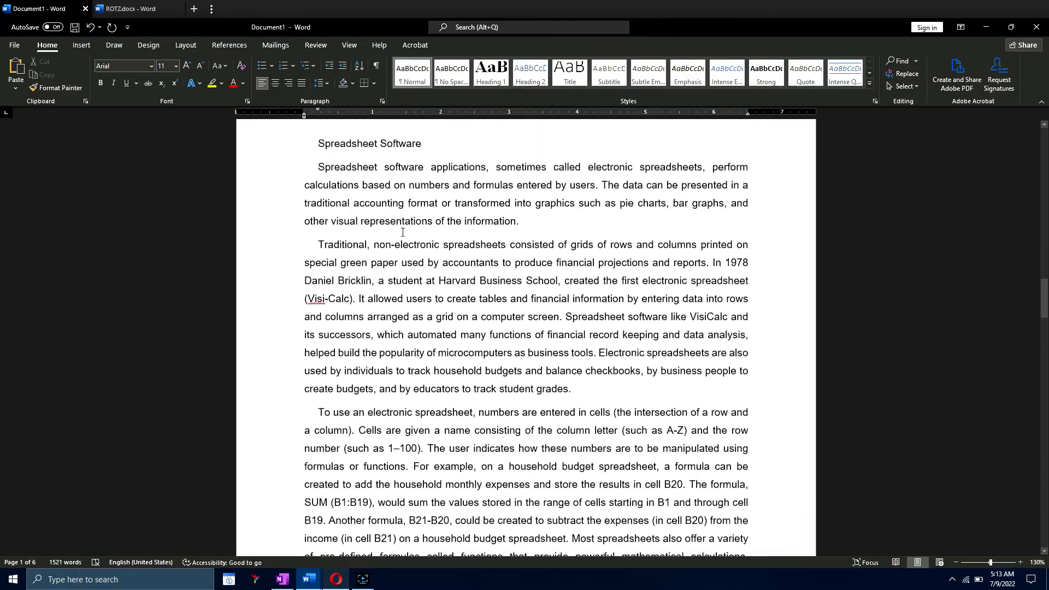
{"action": "scroll", "coordinate": [403, 232], "scroll_direction": "down", "scroll_amount": 4}
{"action": "scroll", "coordinate": [403, 232], "scroll_direction": "up", "scroll_amount": 17}
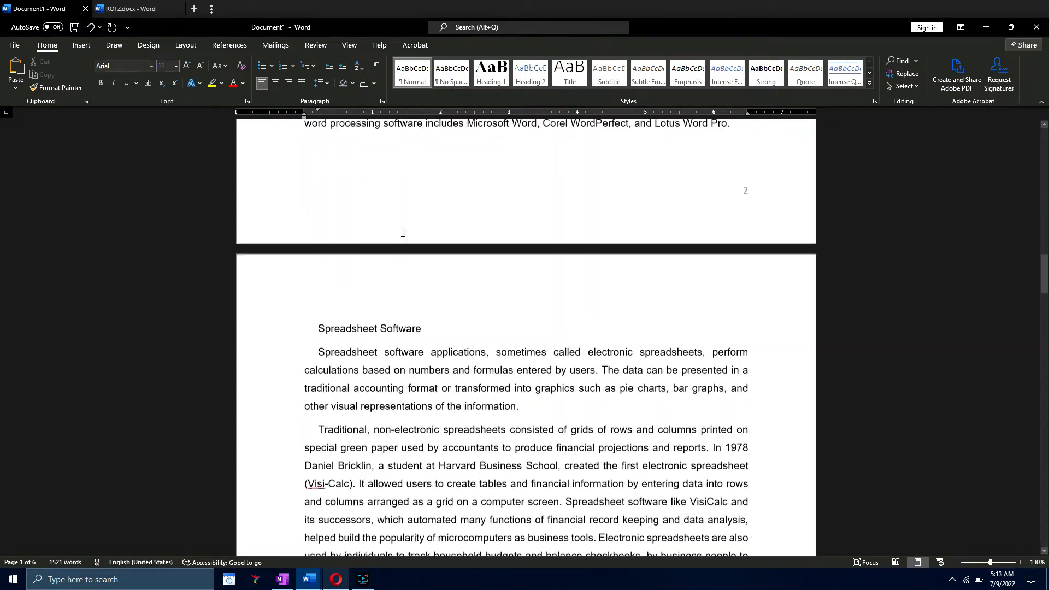
{"action": "scroll", "coordinate": [403, 232], "scroll_direction": "up", "scroll_amount": 7}
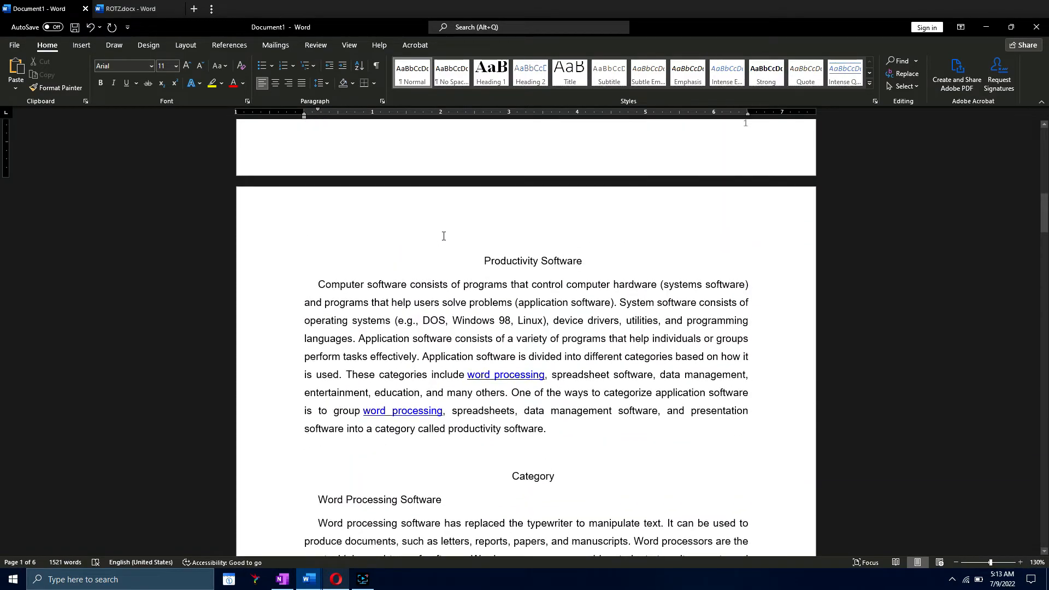
{"action": "left_click_drag", "start_coordinate": [568, 265], "coordinate": [489, 268]}
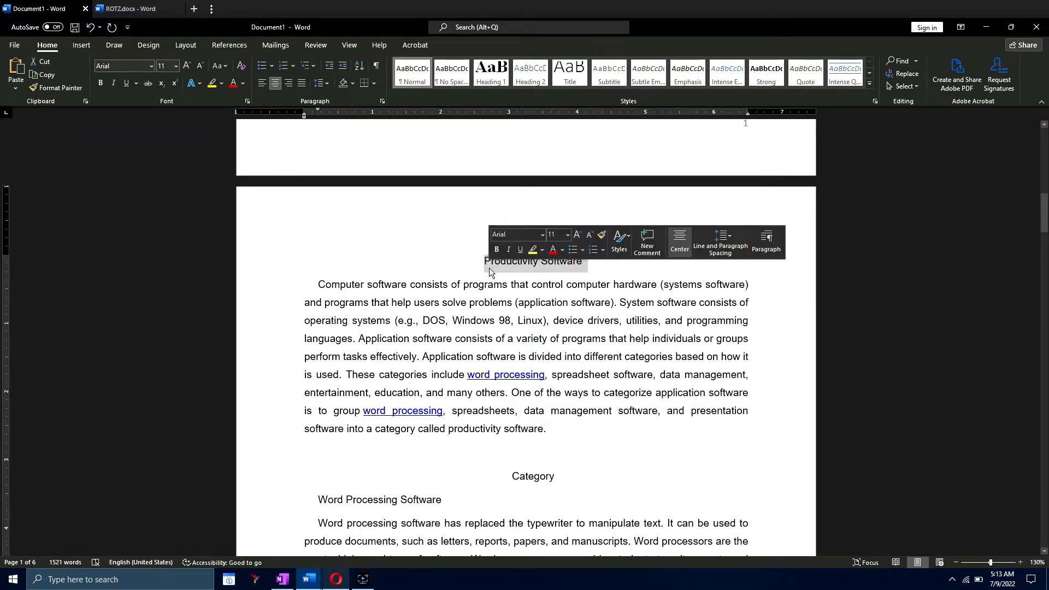
{"action": "left_click", "coordinate": [484, 76]}
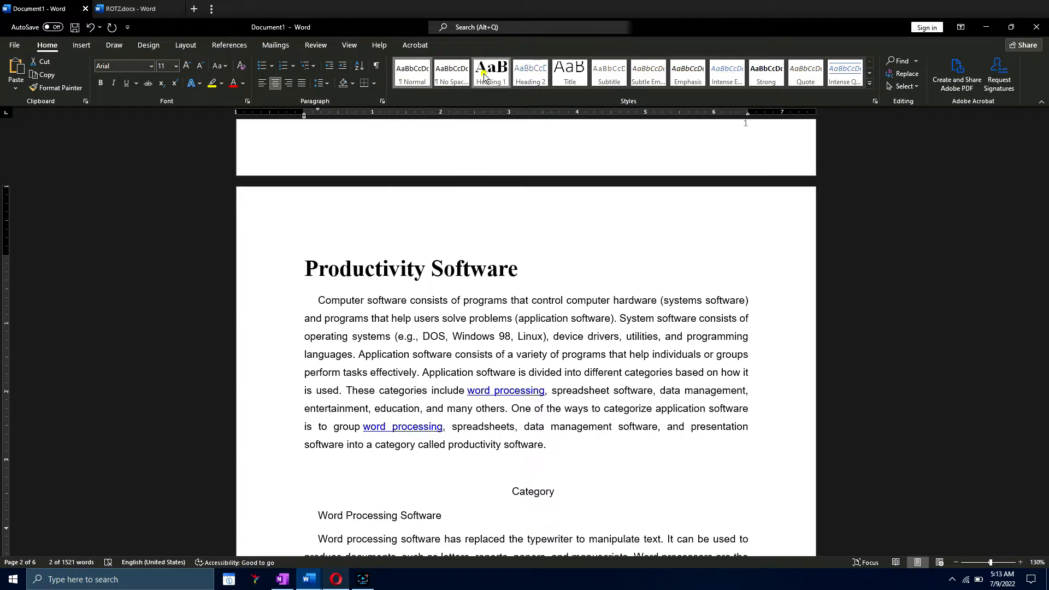
{"action": "left_click", "coordinate": [278, 82]}
Set the Productivity Software heading to 14 pt Arial.
{"action": "left_click", "coordinate": [176, 66]}
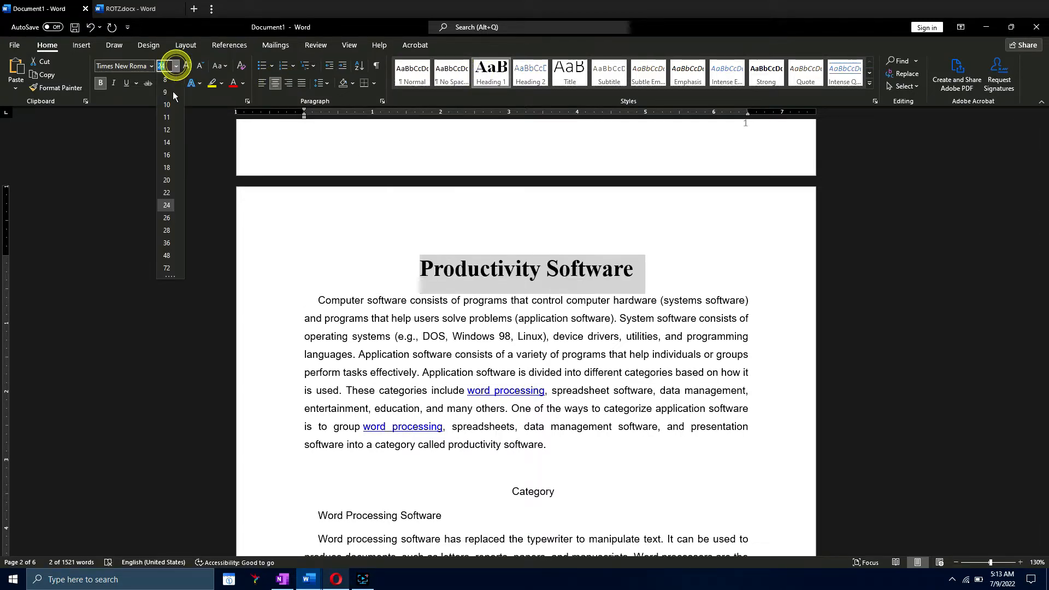
{"action": "left_click", "coordinate": [169, 133]}
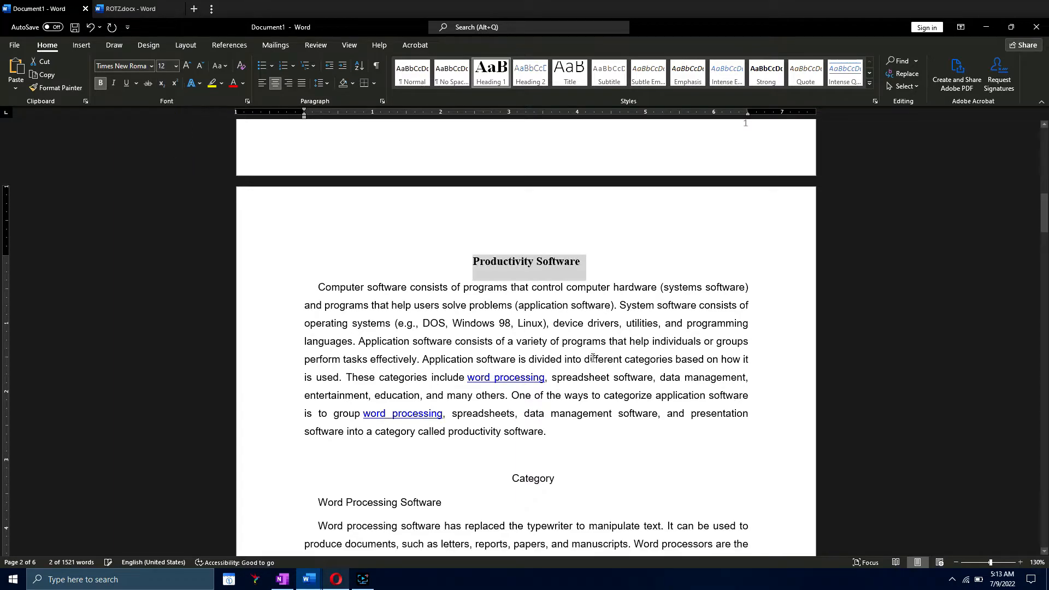
{"action": "left_click", "coordinate": [176, 66]}
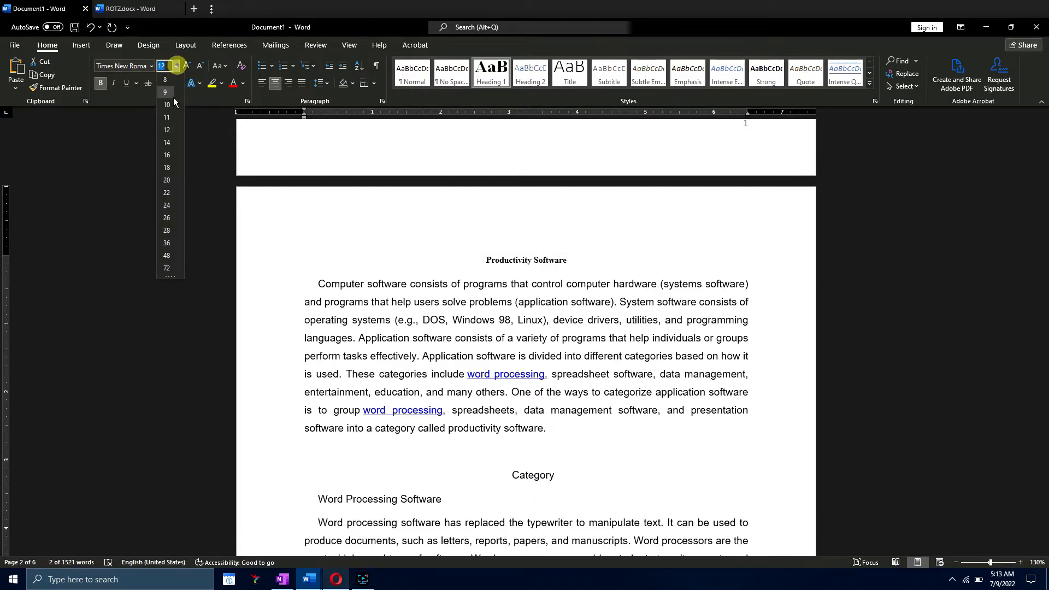
{"action": "left_click", "coordinate": [171, 142]}
{"action": "scroll", "coordinate": [171, 141], "scroll_direction": "down", "scroll_amount": 3}
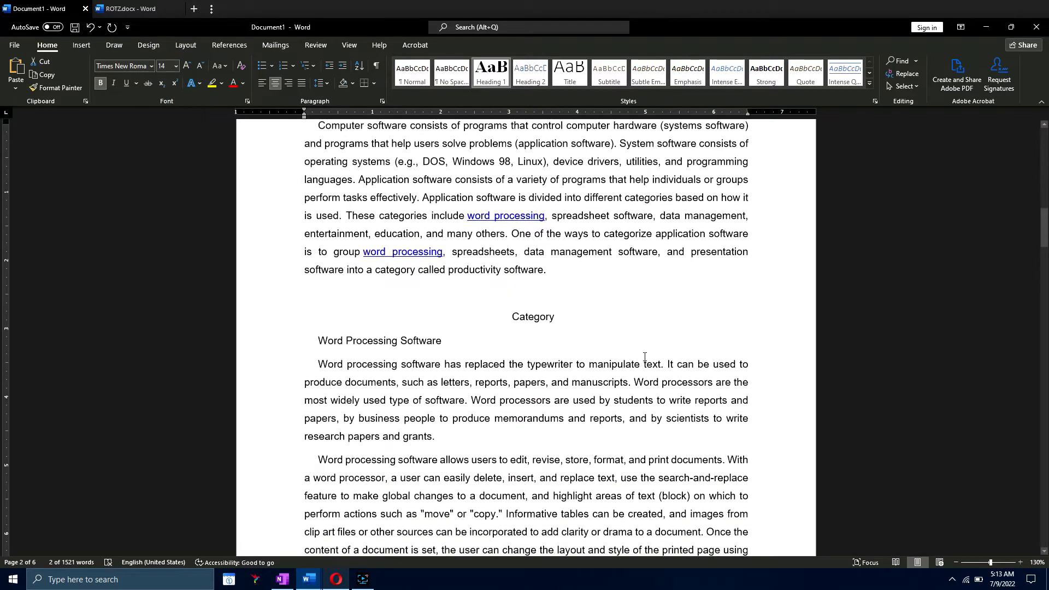
{"action": "scroll", "coordinate": [218, 126], "scroll_direction": "up", "scroll_amount": 2}
{"action": "left_click", "coordinate": [151, 66]}
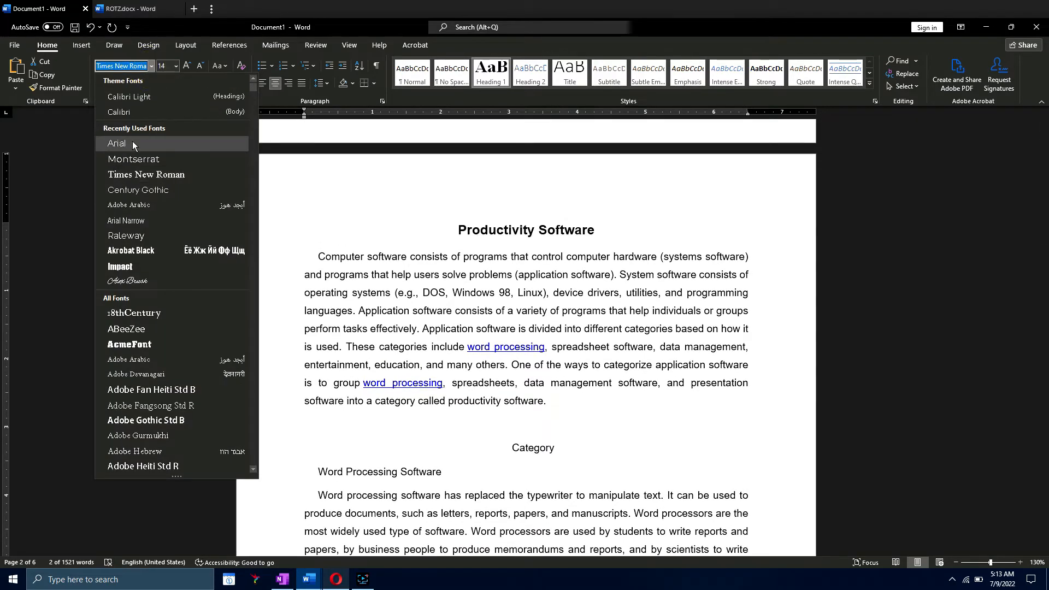
{"action": "left_click", "coordinate": [132, 143]}
Apply the Heading 1 style to the Category title and set its font size to 12.
{"action": "scroll", "coordinate": [407, 240], "scroll_direction": "down", "scroll_amount": 3}
{"action": "double_click", "coordinate": [559, 344]}
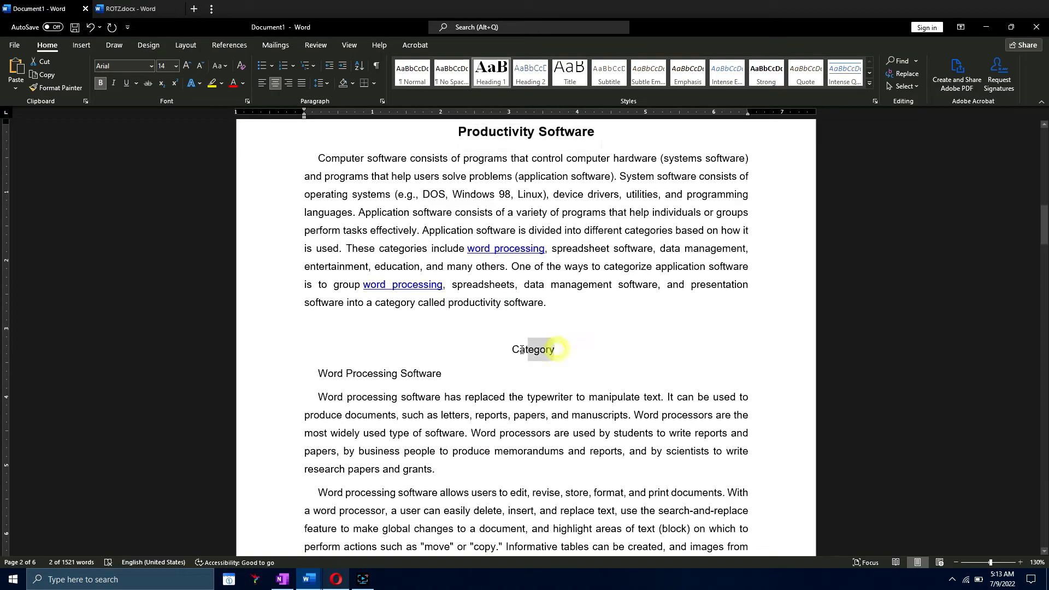
{"action": "left_click", "coordinate": [496, 77]}
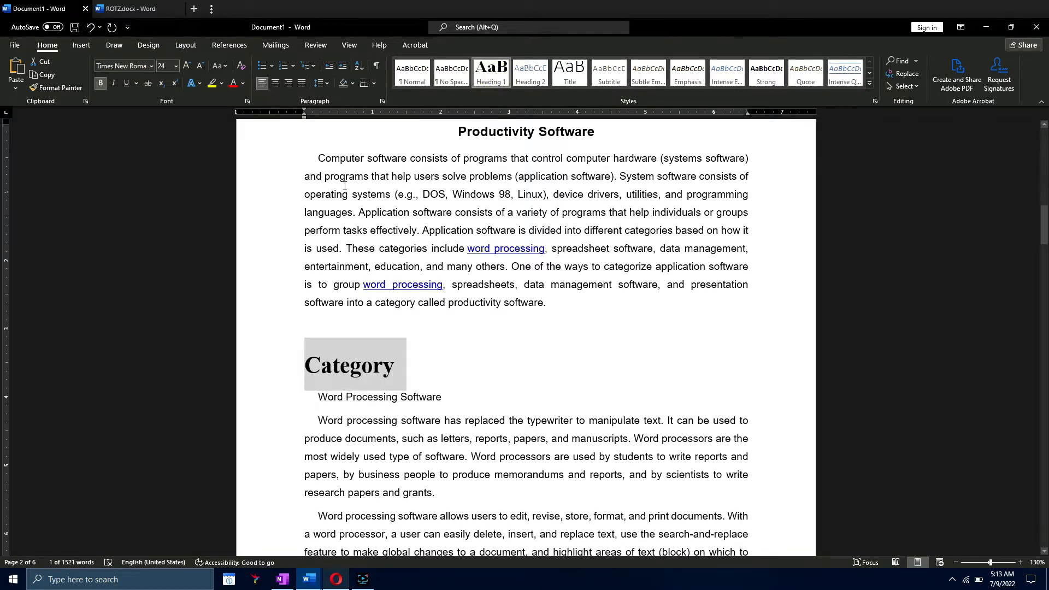
{"action": "left_click", "coordinate": [175, 66]}
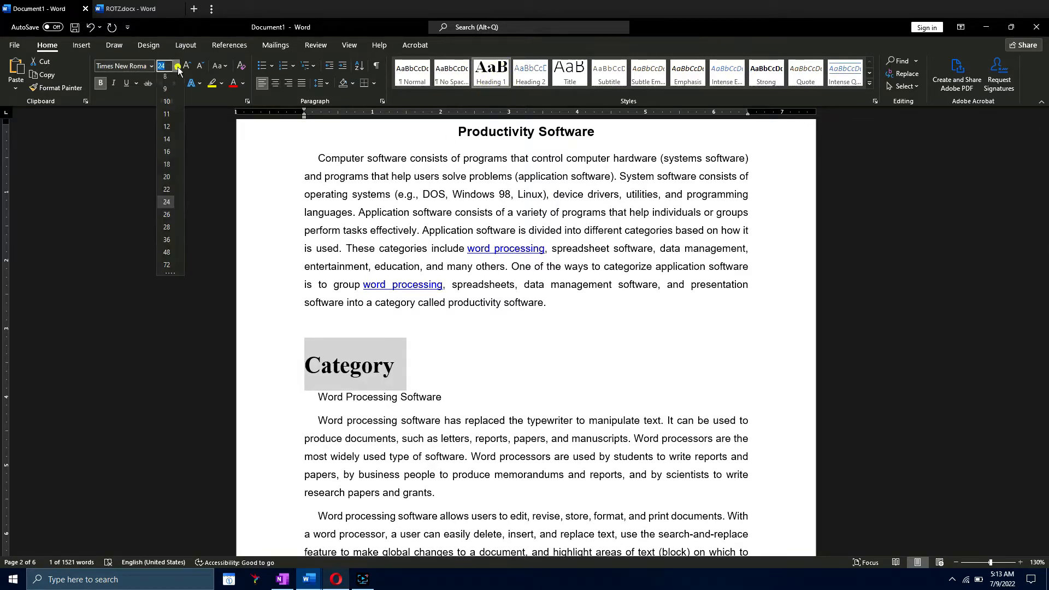
{"action": "left_click", "coordinate": [167, 130]}
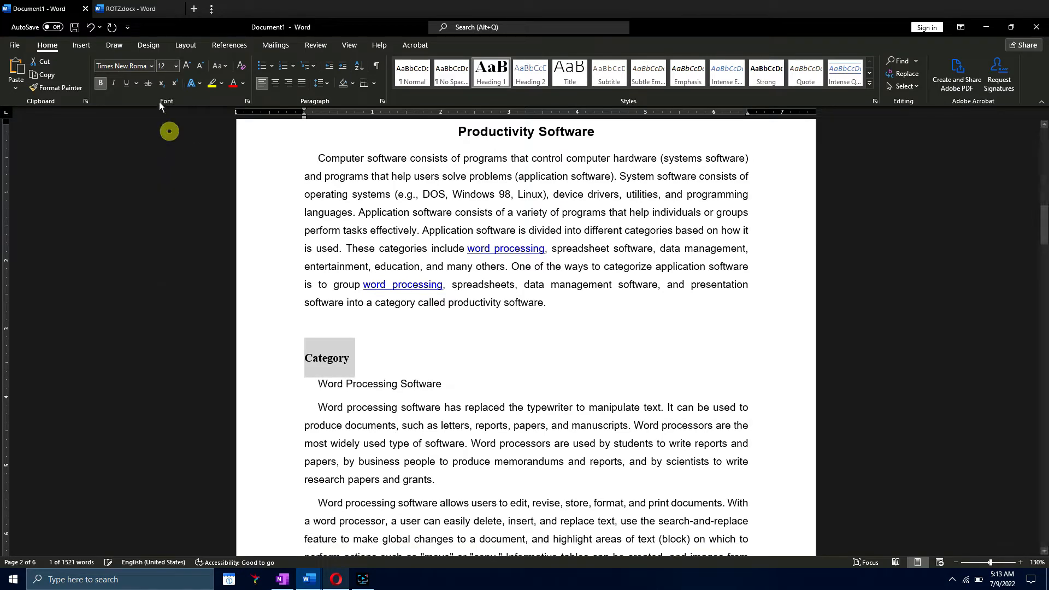
Set the Category heading's font to Arial and centre it.
{"action": "left_click", "coordinate": [151, 66]}
{"action": "left_click", "coordinate": [136, 146]}
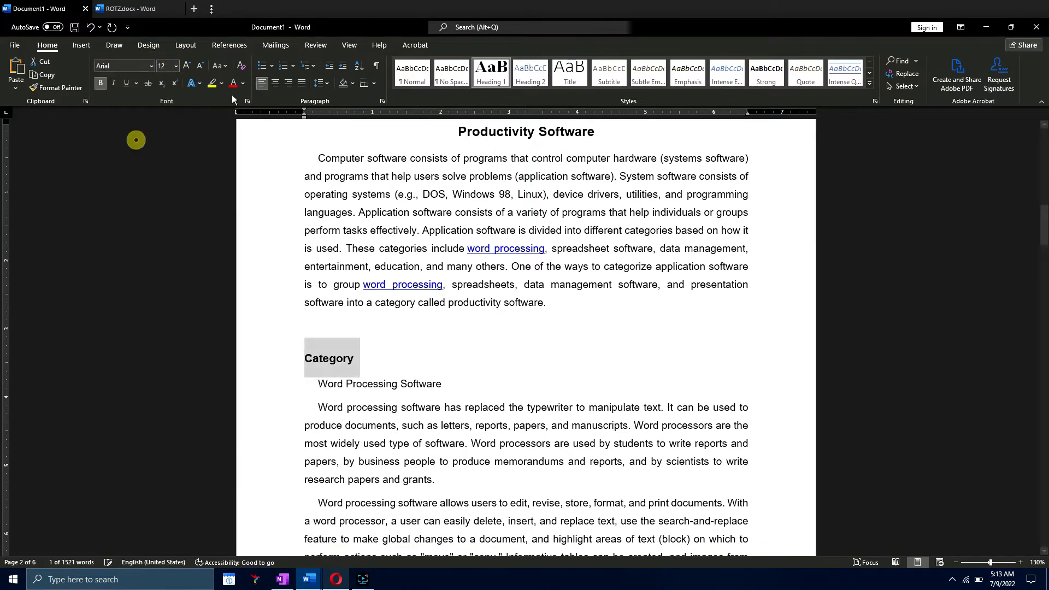
{"action": "left_click", "coordinate": [275, 83]}
Apply the Heading 2 style to the Word Processing Software title and format it as 11 pt Arial in the automatic black colour.
{"action": "scroll", "coordinate": [471, 352], "scroll_direction": "down", "scroll_amount": 2}
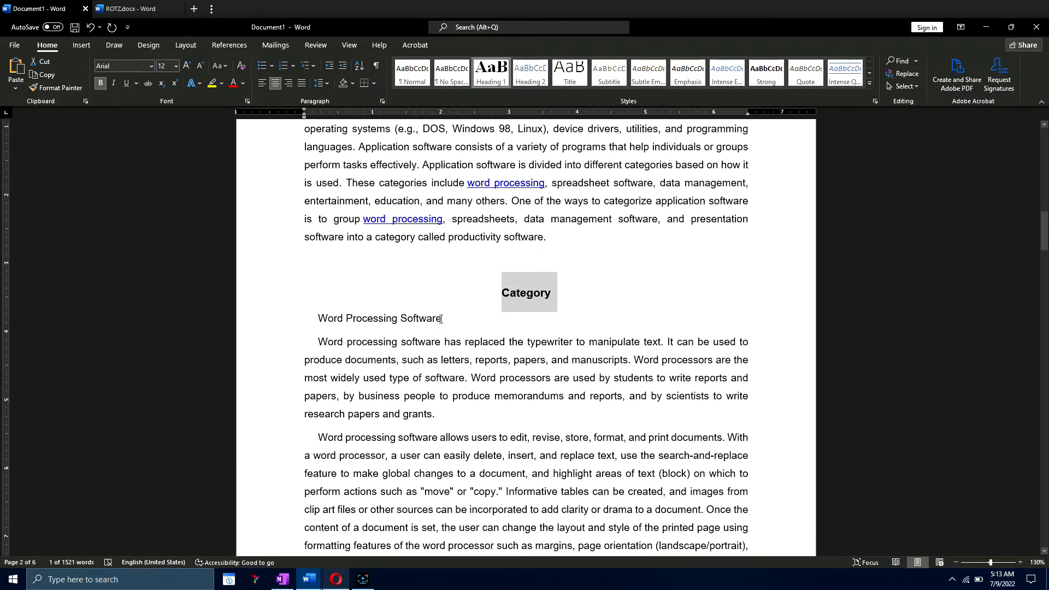
{"action": "left_click_drag", "start_coordinate": [444, 318], "coordinate": [318, 319]}
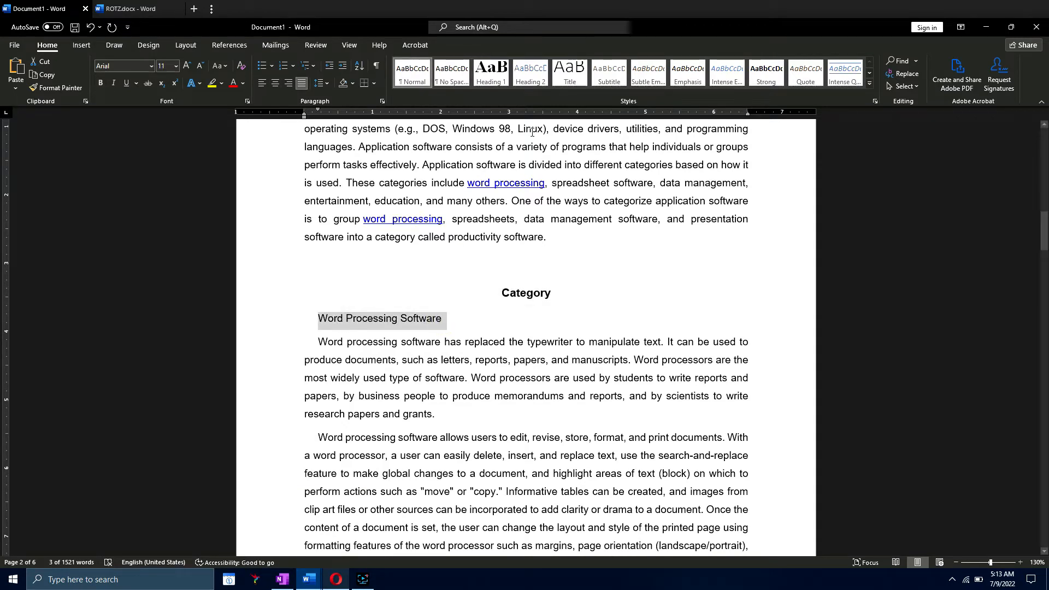
{"action": "left_click", "coordinate": [528, 80]}
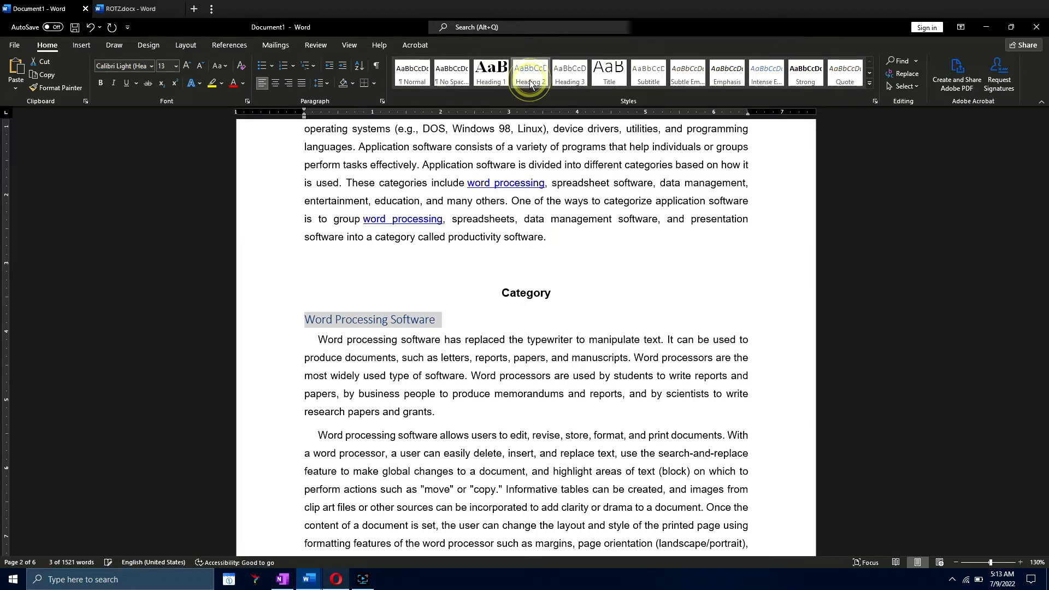
{"action": "left_click", "coordinate": [201, 66]}
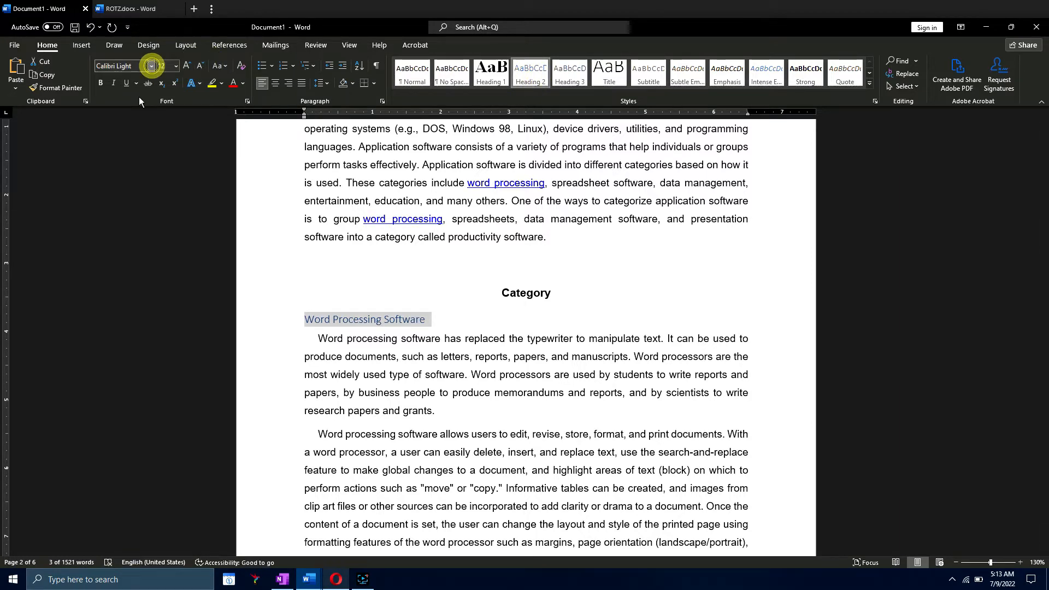
{"action": "left_click", "coordinate": [151, 65]}
{"action": "left_click", "coordinate": [134, 146]}
{"action": "left_click", "coordinate": [243, 83]}
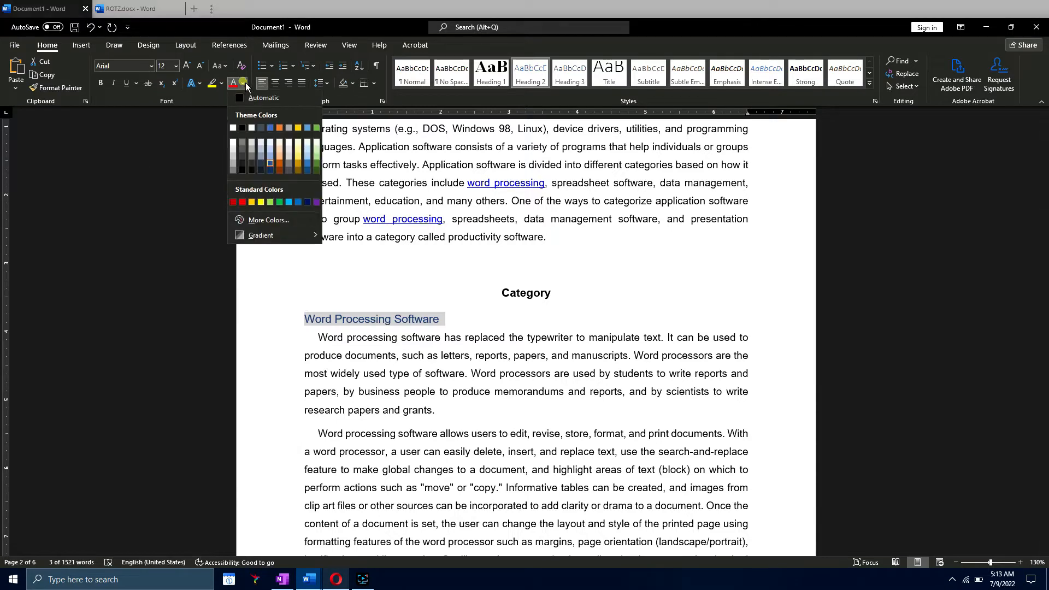
{"action": "left_click", "coordinate": [251, 99]}
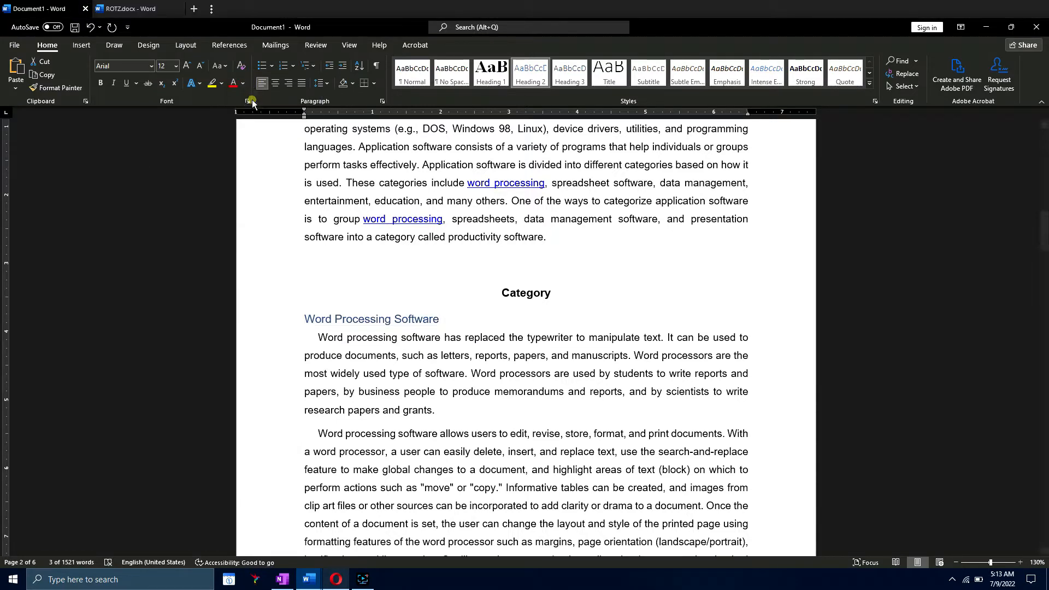
{"action": "left_click", "coordinate": [201, 66]}
{"action": "left_click", "coordinate": [423, 346]}
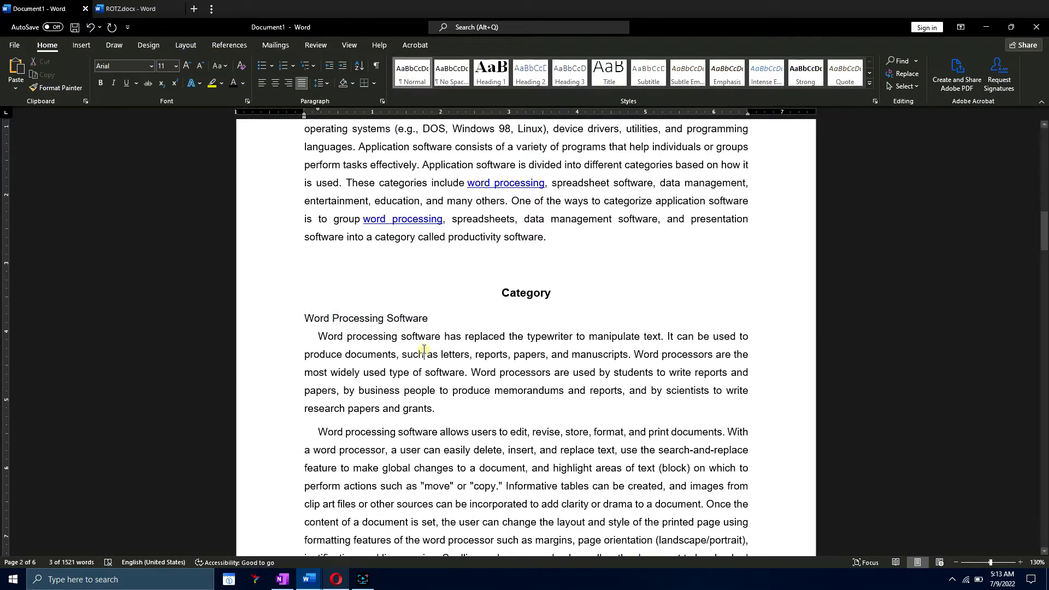
Apply the Heading 2 style to the Spreadsheet Software title on page 3 and format it as black 11 pt Arial.
{"action": "scroll", "coordinate": [431, 371], "scroll_direction": "down", "scroll_amount": 3}
{"action": "scroll", "coordinate": [441, 389], "scroll_direction": "down", "scroll_amount": 10}
{"action": "left_click_drag", "start_coordinate": [434, 336], "coordinate": [305, 335]}
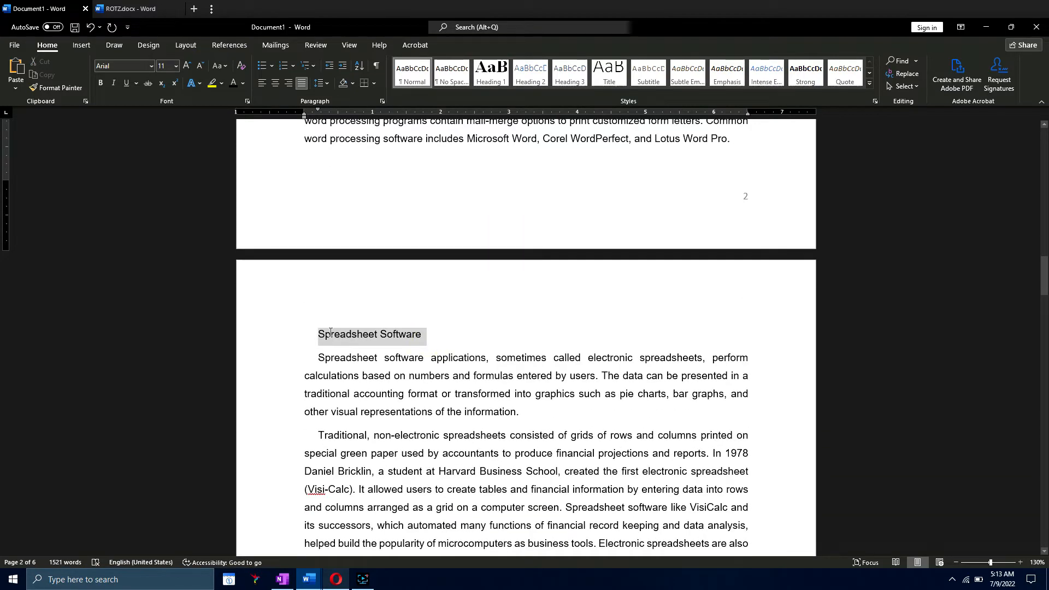
{"action": "left_click", "coordinate": [529, 74]}
{"action": "left_click", "coordinate": [527, 81]}
{"action": "double_click", "coordinate": [202, 65]}
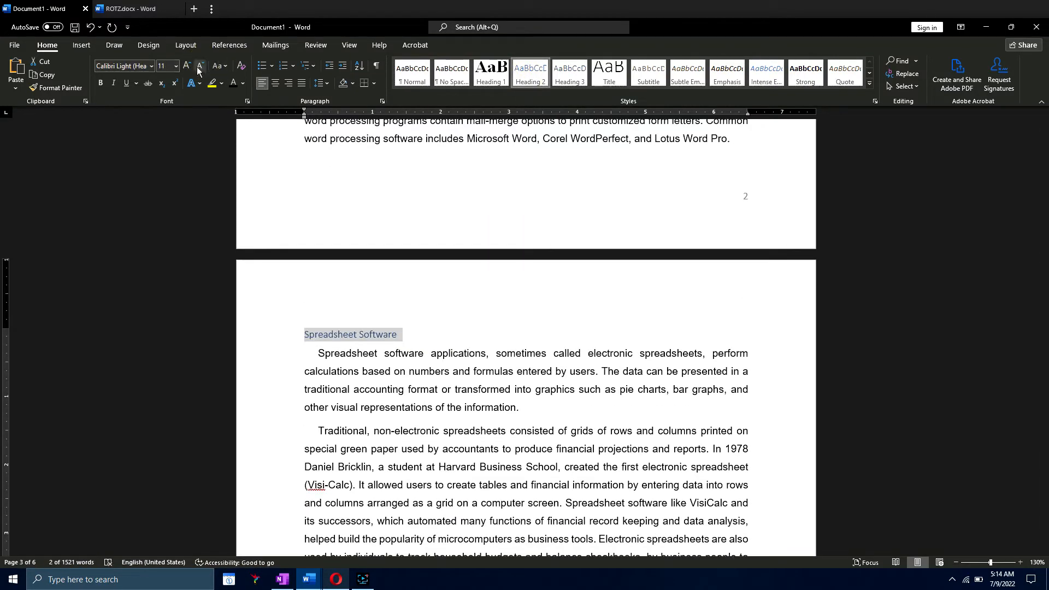
{"action": "left_click", "coordinate": [151, 66]}
{"action": "left_click", "coordinate": [141, 140]}
Apply the Heading 2 style to the Database Software title and format it as black 11 pt Arial.
{"action": "scroll", "coordinate": [450, 405], "scroll_direction": "down", "scroll_amount": 3}
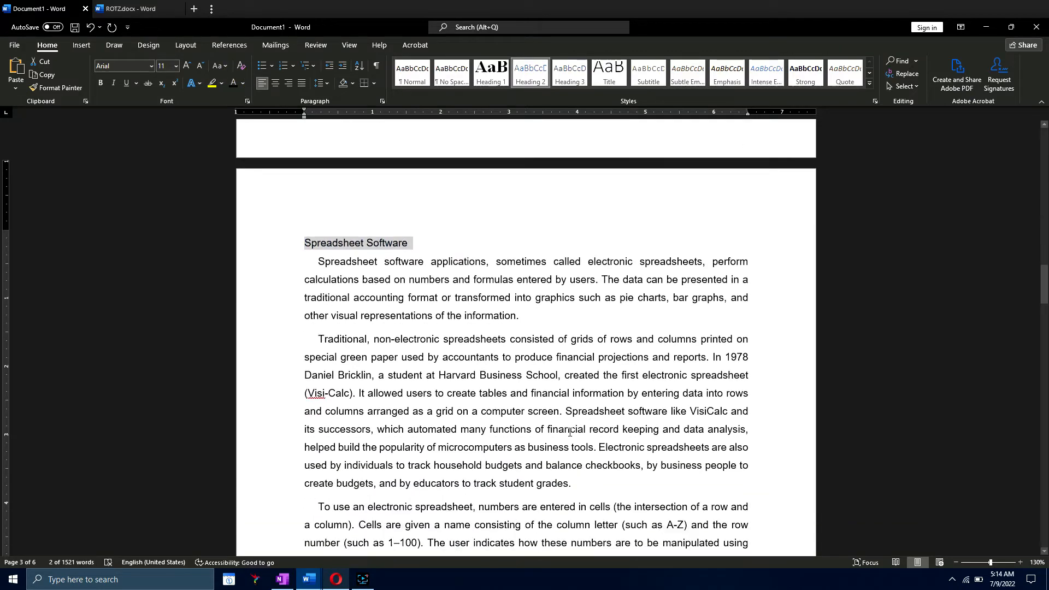
{"action": "left_click", "coordinate": [449, 405]}
{"action": "scroll", "coordinate": [450, 406], "scroll_direction": "down", "scroll_amount": 3}
{"action": "scroll", "coordinate": [450, 406], "scroll_direction": "down", "scroll_amount": 3}
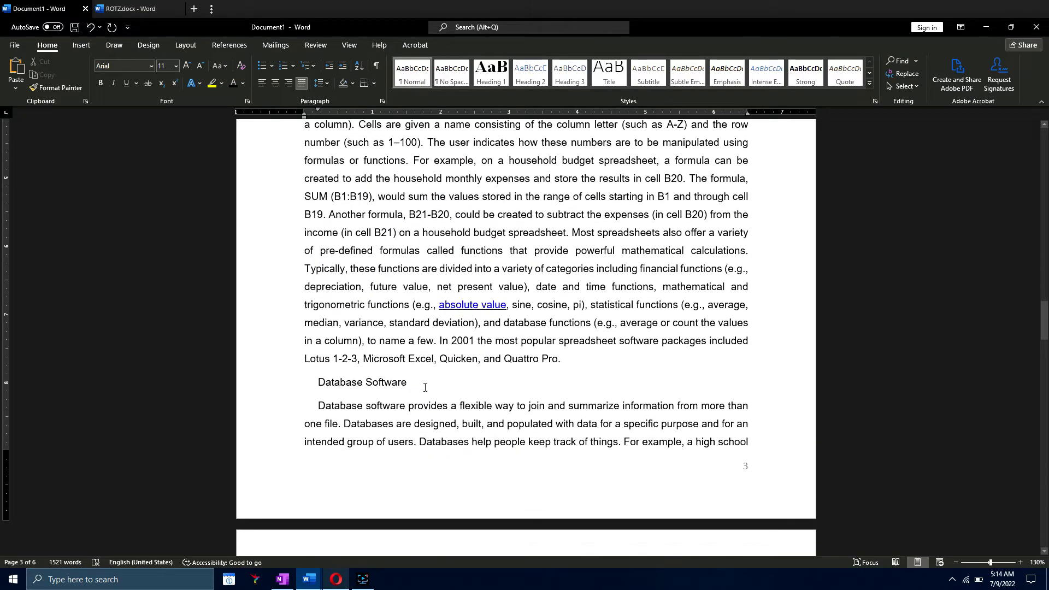
{"action": "triple_click", "coordinate": [328, 383]}
{"action": "left_click", "coordinate": [529, 73]}
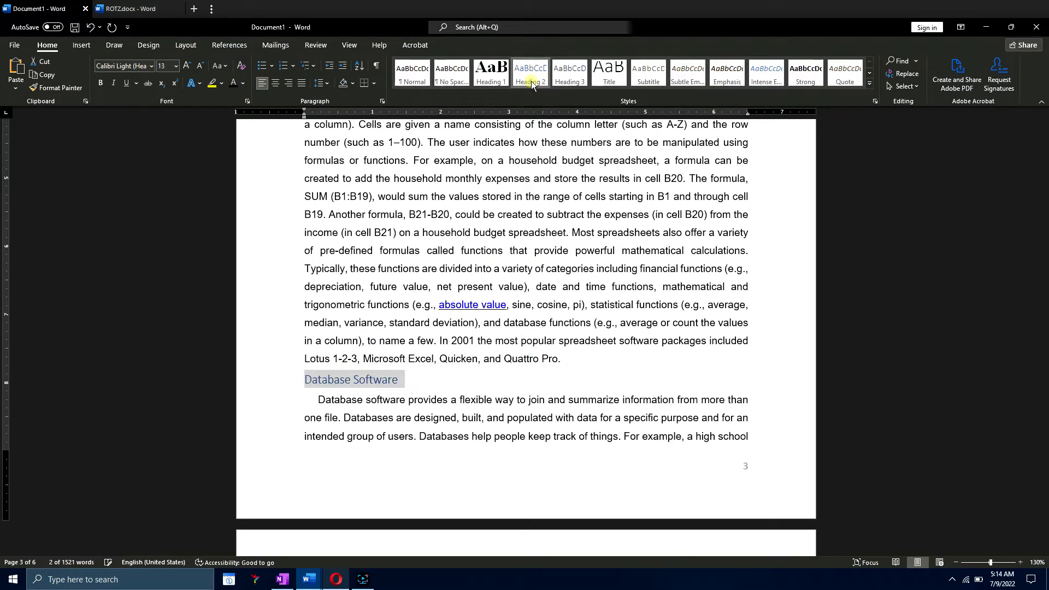
{"action": "left_click", "coordinate": [233, 82]}
{"action": "left_click", "coordinate": [199, 66]}
{"action": "left_click", "coordinate": [150, 66]}
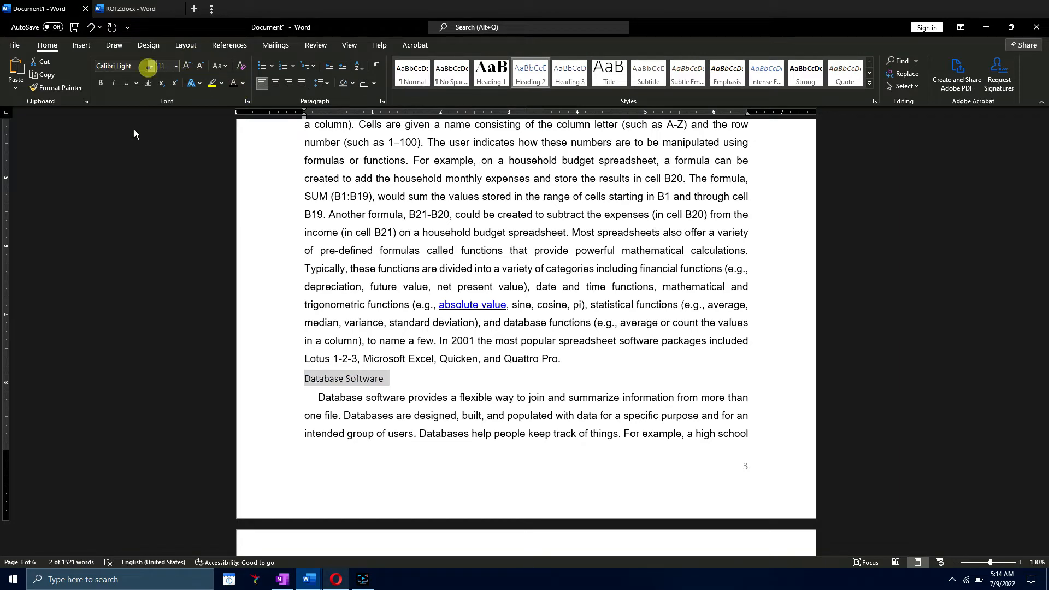
{"action": "left_click", "coordinate": [130, 146]}
{"action": "left_click", "coordinate": [479, 328]}
Apply the Heading 2 style to the Desktop Publishing, Graphics, and Presentation Software title and format it as black 11 pt Arial.
{"action": "scroll", "coordinate": [478, 332], "scroll_direction": "down", "scroll_amount": 7}
{"action": "left_click_drag", "start_coordinate": [585, 325], "coordinate": [316, 324]}
{"action": "left_click", "coordinate": [529, 82]}
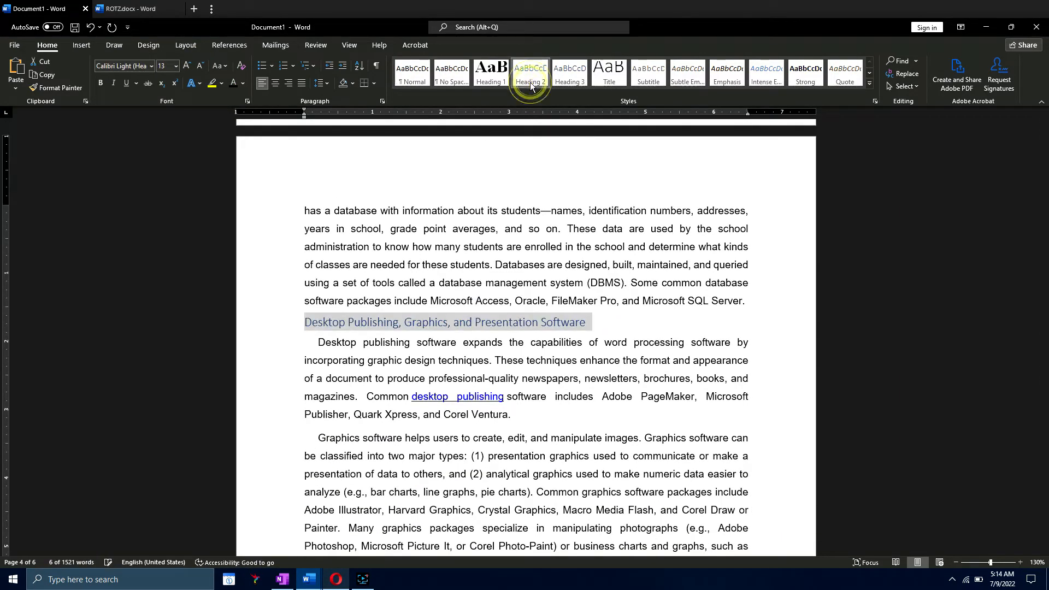
{"action": "left_click", "coordinate": [234, 82]}
{"action": "left_click", "coordinate": [200, 66]}
{"action": "left_click", "coordinate": [200, 66]}
{"action": "left_click", "coordinate": [150, 66]}
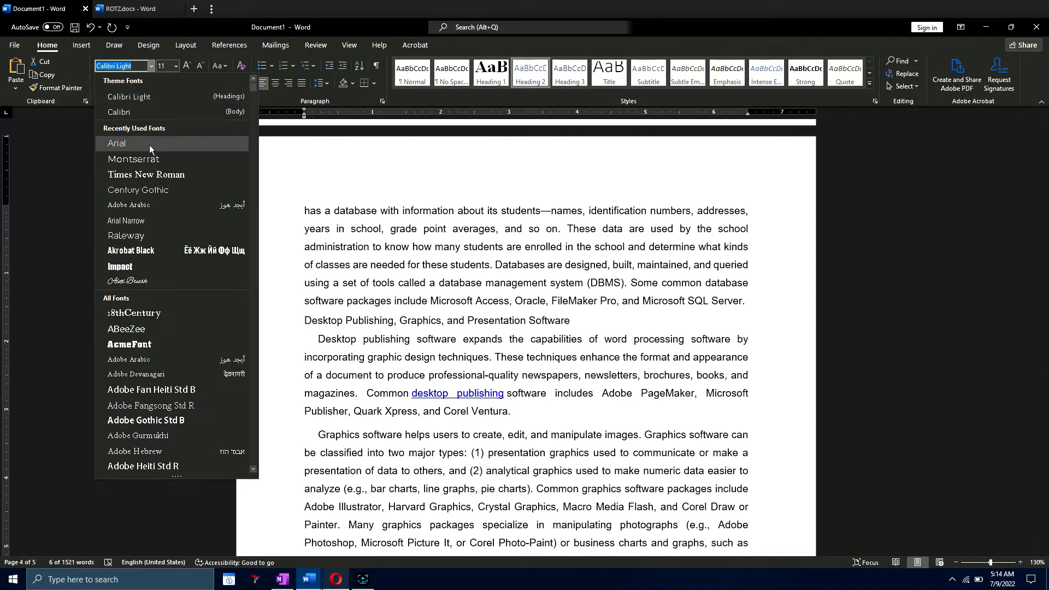
{"action": "left_click", "coordinate": [150, 148]}
{"action": "left_click", "coordinate": [300, 355]}
Insert the built-in Automatic Table 2 table of contents at the start of the blank first page.
{"action": "scroll", "coordinate": [401, 359], "scroll_direction": "up", "scroll_amount": 6}
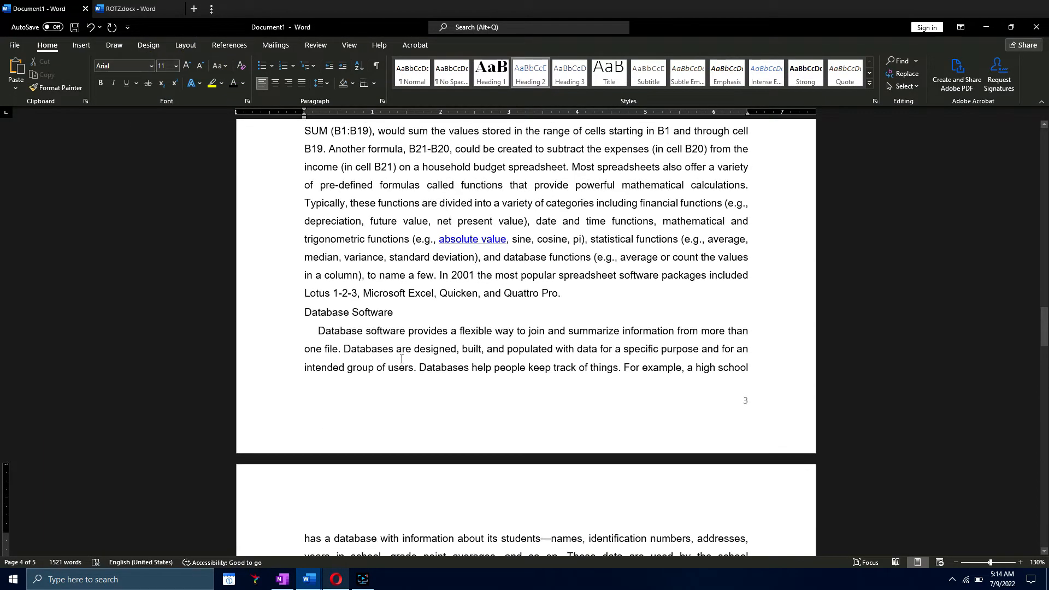
{"action": "scroll", "coordinate": [306, 284], "scroll_direction": "up", "scroll_amount": 7}
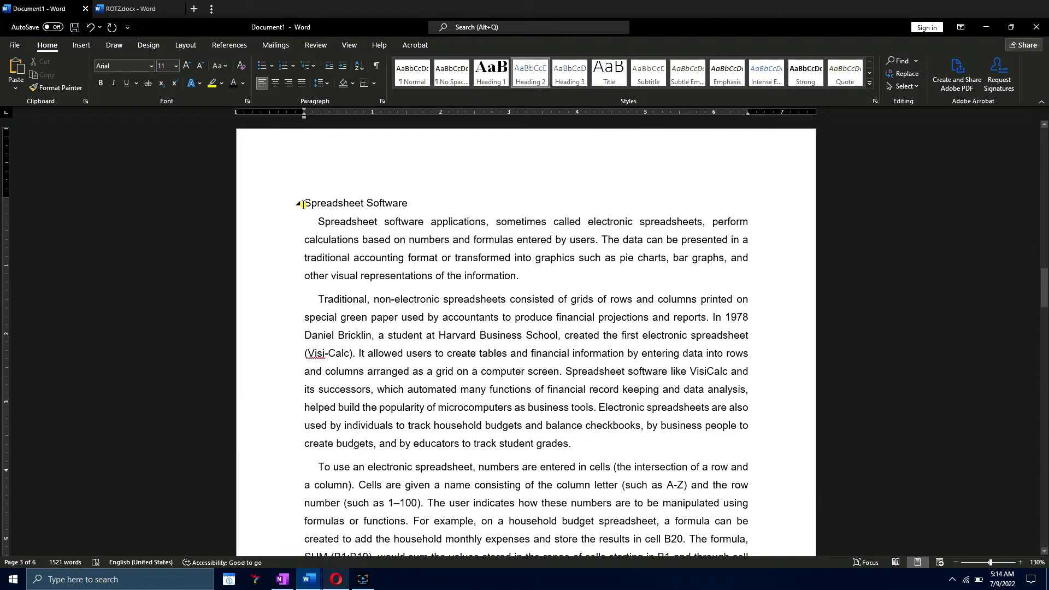
{"action": "scroll", "coordinate": [362, 257], "scroll_direction": "up", "scroll_amount": 8}
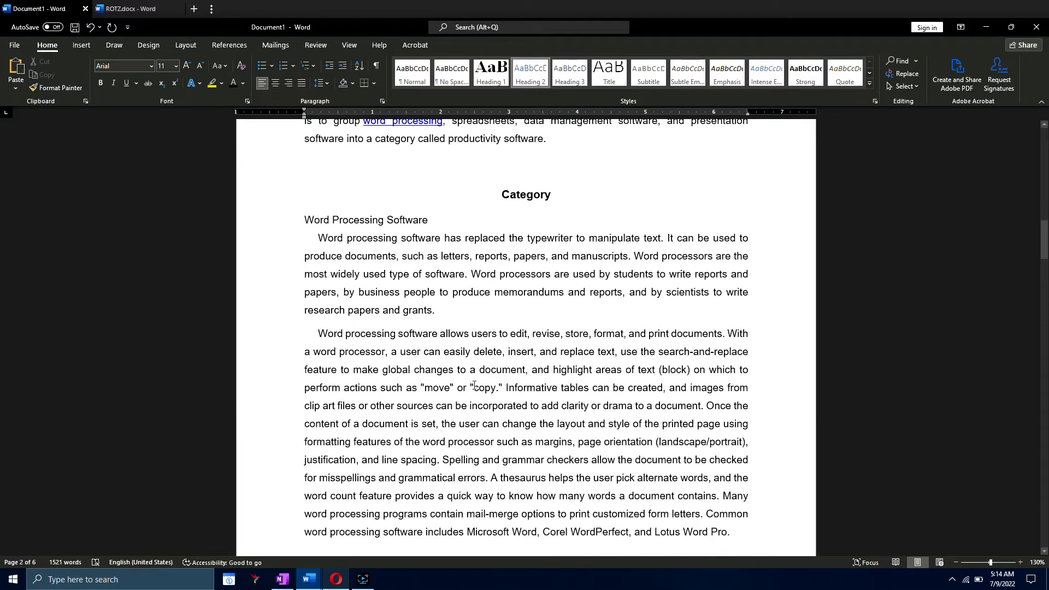
{"action": "scroll", "coordinate": [474, 385], "scroll_direction": "up", "scroll_amount": 10}
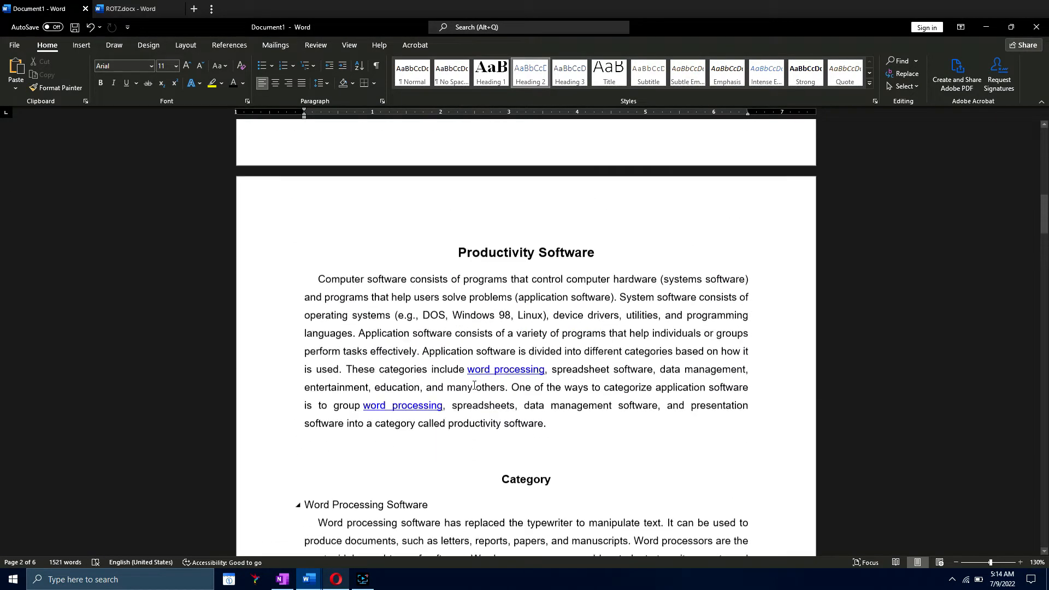
{"action": "scroll", "coordinate": [474, 385], "scroll_direction": "up", "scroll_amount": 3}
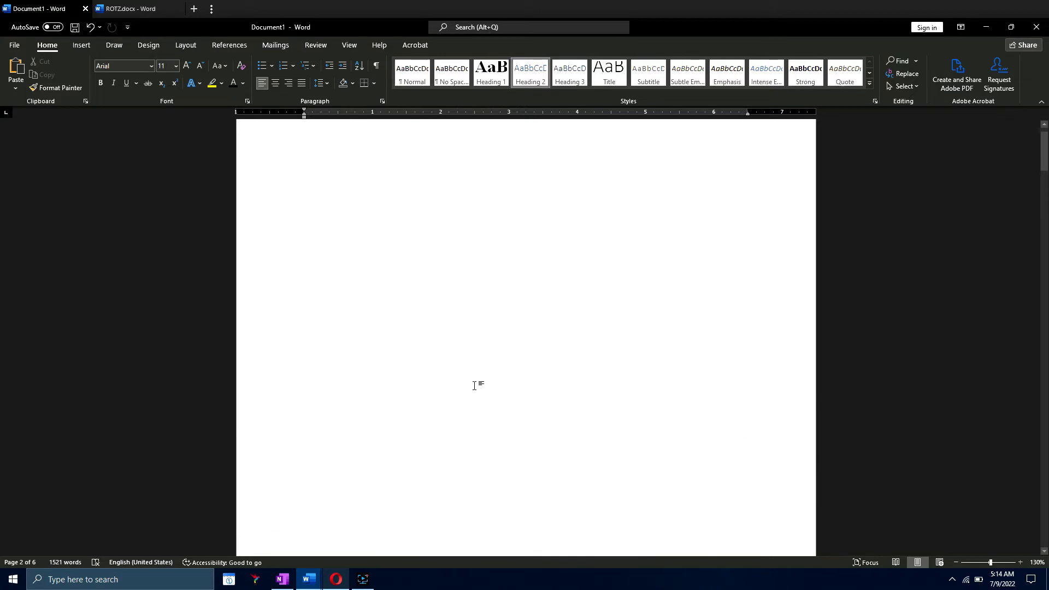
{"action": "left_click", "coordinate": [332, 169]}
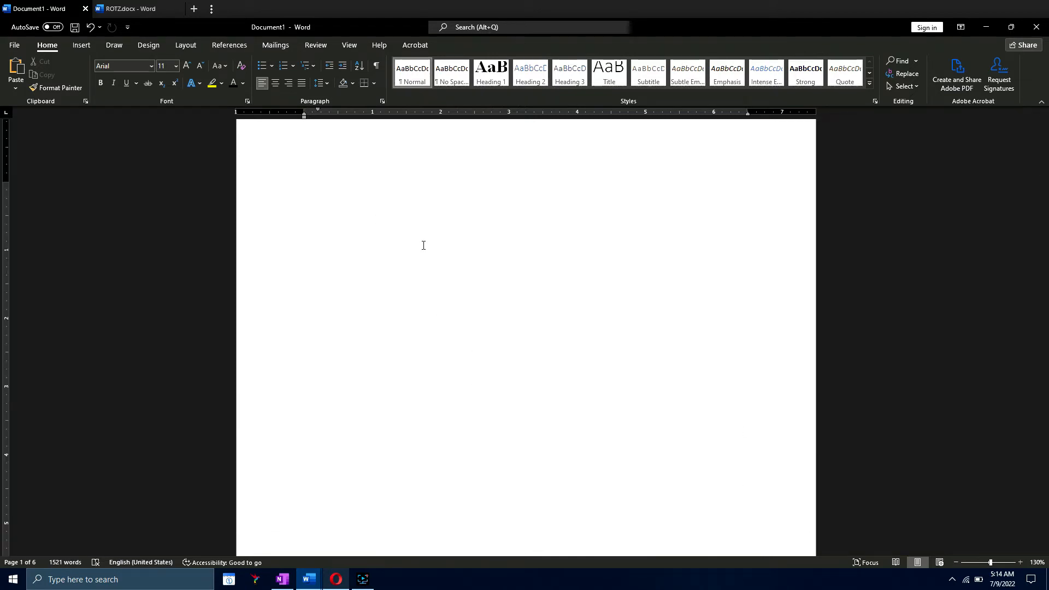
{"action": "left_click", "coordinate": [241, 46]}
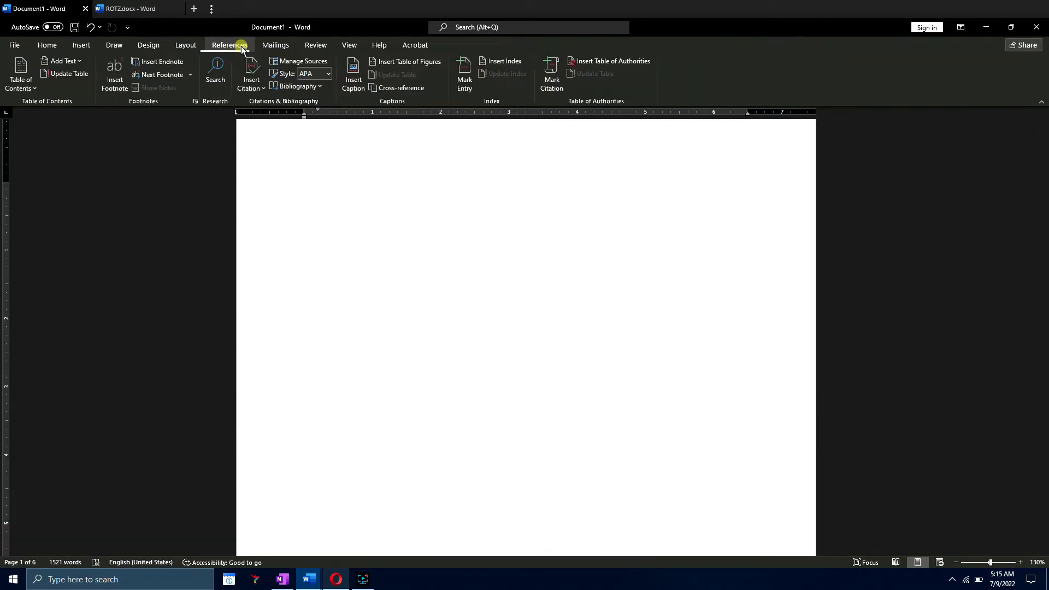
{"action": "left_click", "coordinate": [31, 82]}
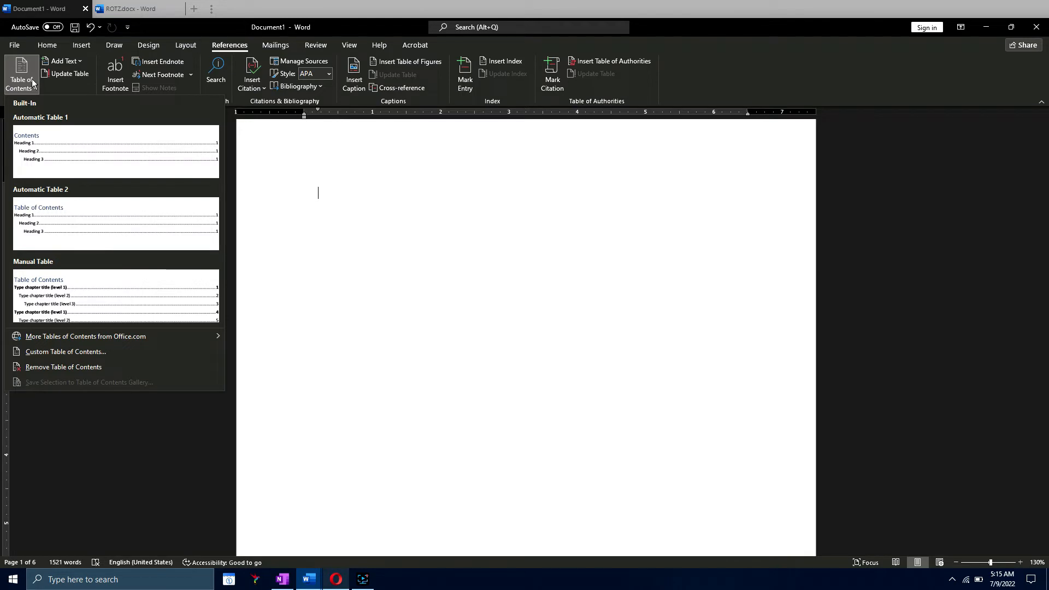
{"action": "left_click", "coordinate": [70, 222]}
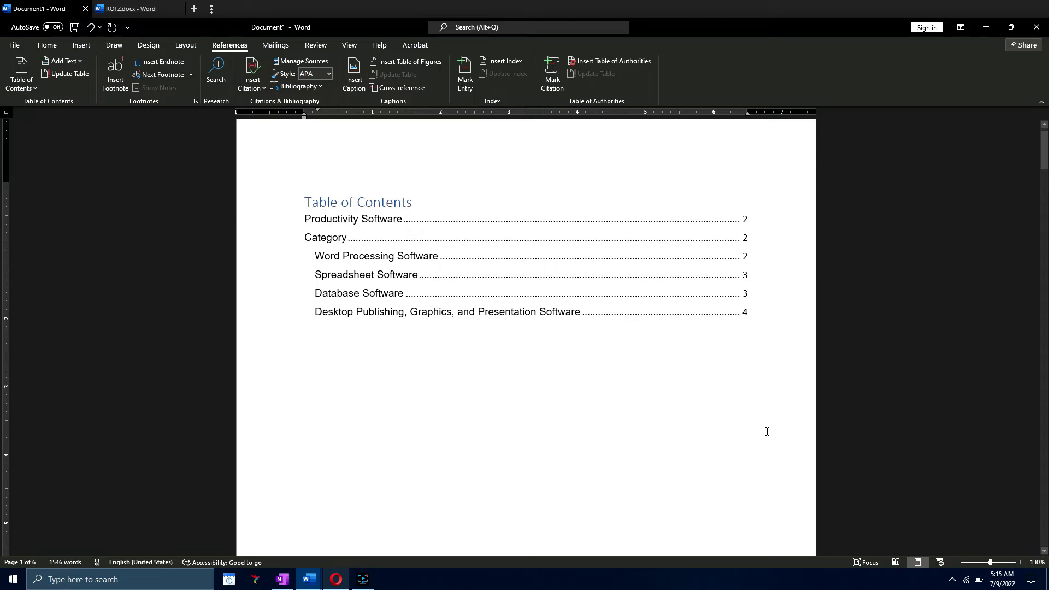
Extend the Category heading on page 2 to read Category of Productivity Software.
{"action": "left_click_drag", "start_coordinate": [752, 404], "coordinate": [291, 257]}
{"action": "left_click", "coordinate": [459, 411]}
{"action": "scroll", "coordinate": [534, 430], "scroll_direction": "down", "scroll_amount": 10}
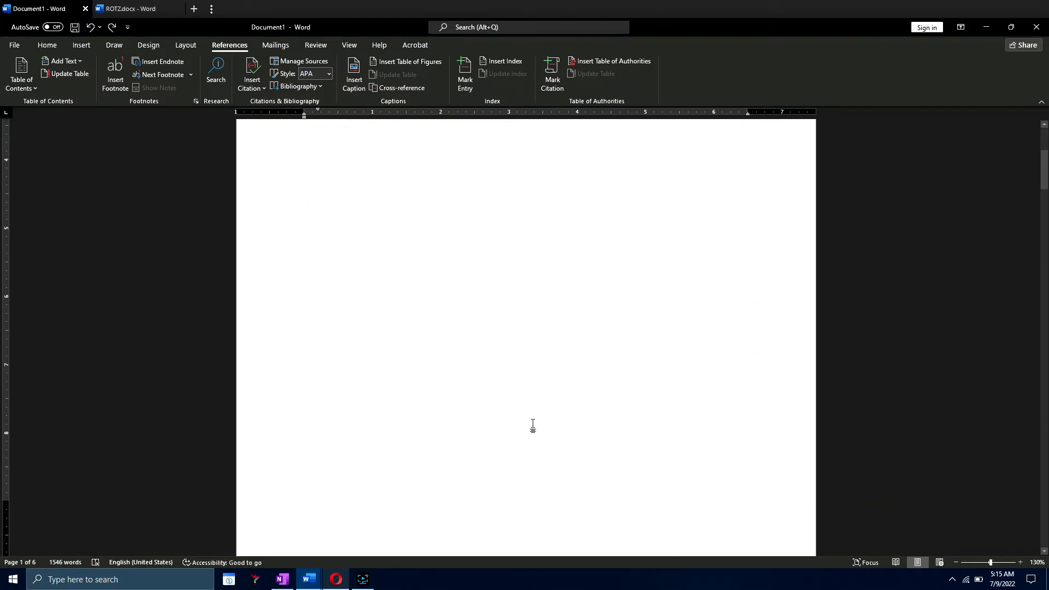
{"action": "scroll", "coordinate": [533, 423], "scroll_direction": "down", "scroll_amount": 3}
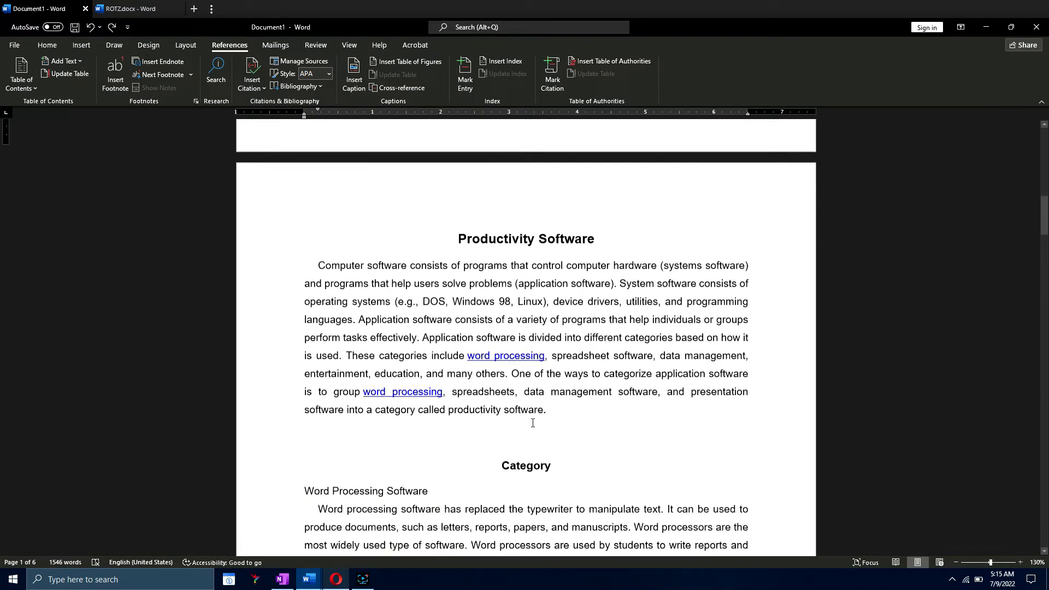
{"action": "scroll", "coordinate": [532, 423], "scroll_direction": "down", "scroll_amount": 1}
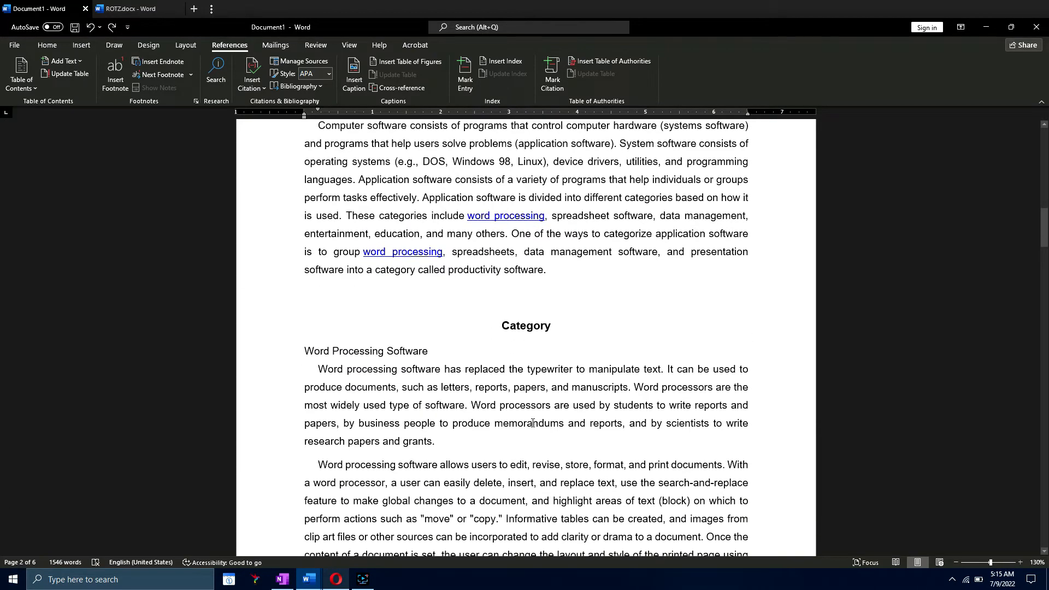
{"action": "scroll", "coordinate": [533, 426], "scroll_direction": "up", "scroll_amount": 3}
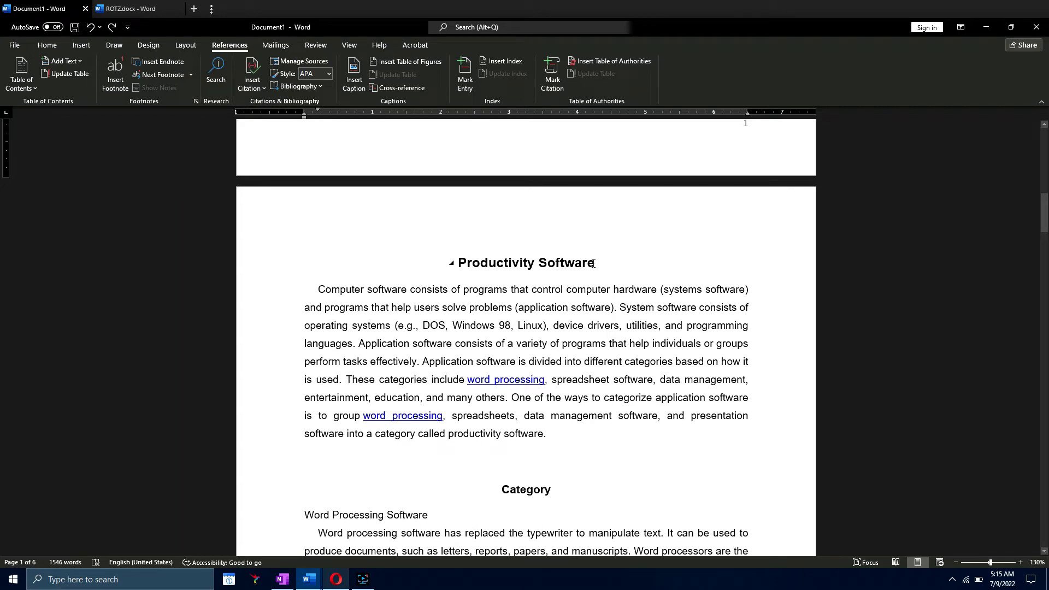
{"action": "left_click", "coordinate": [558, 488]}
{"action": "type", "text": "o"}
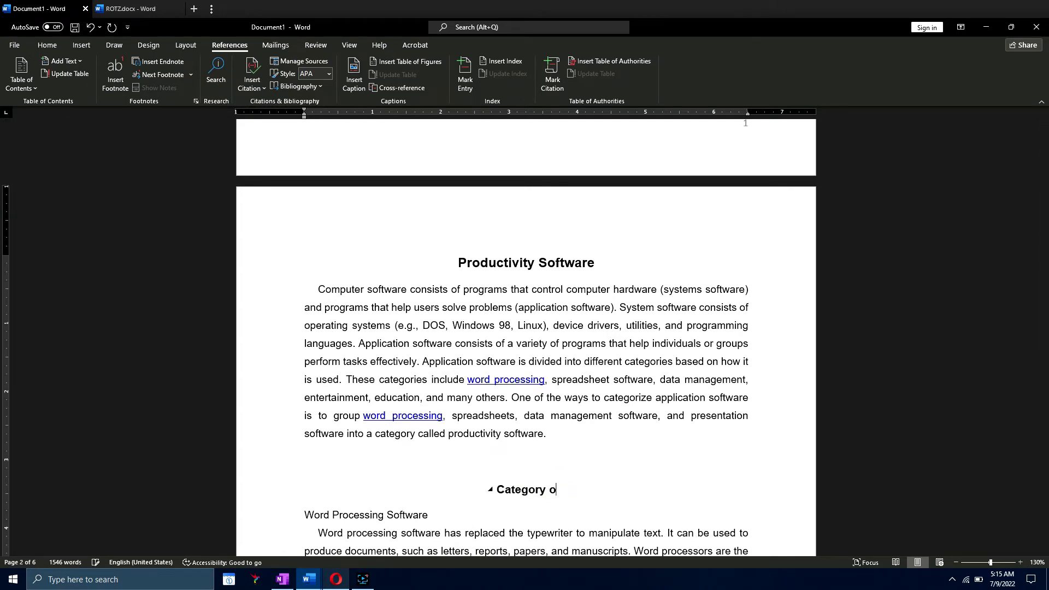
{"action": "type", "text": "f Productivity "}
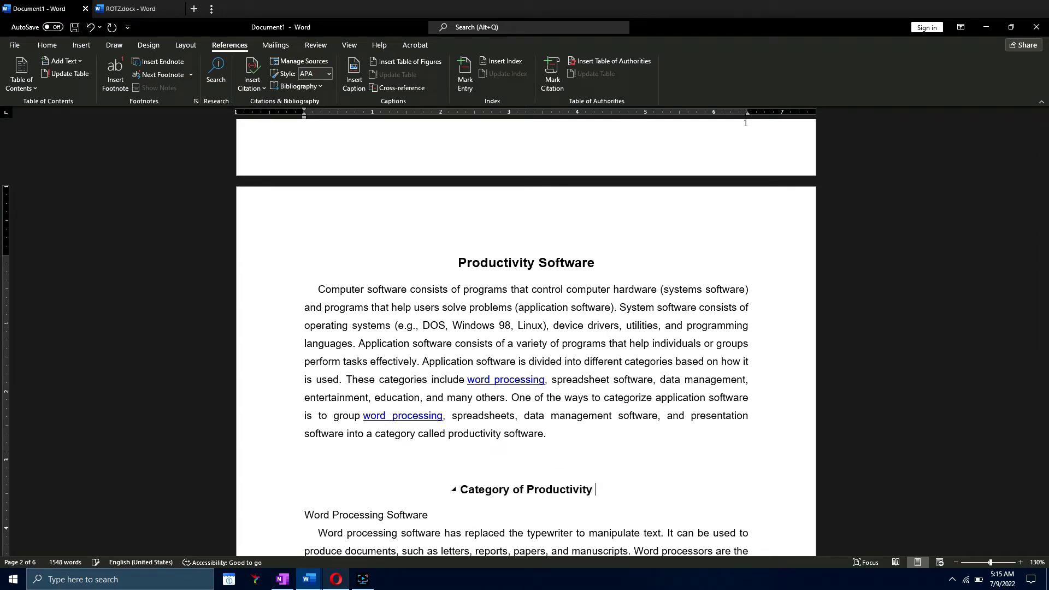
{"action": "type", "text": "Sofware"}
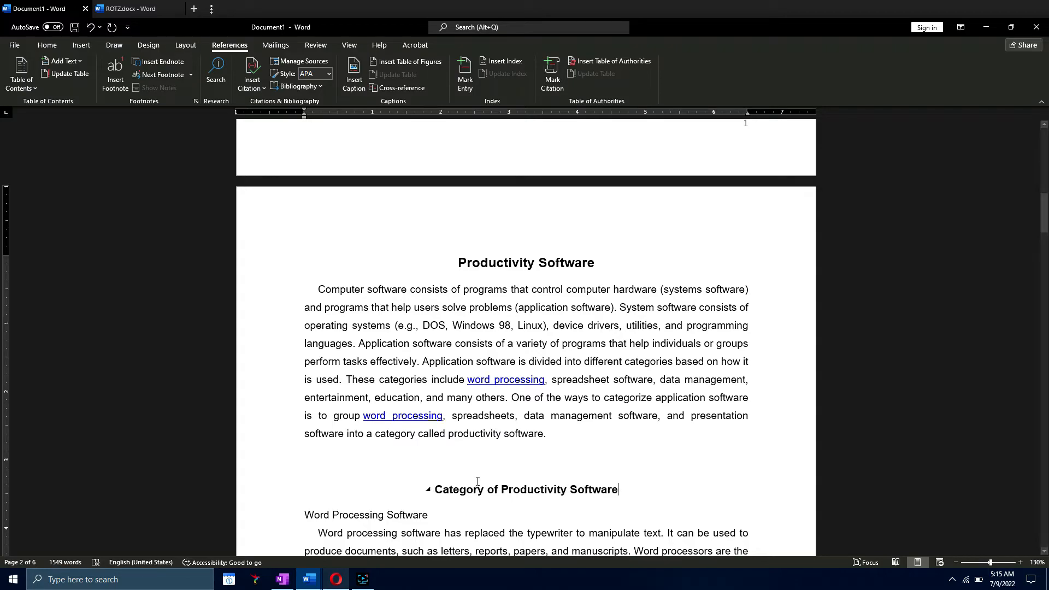
Insert a page break before the Database Software heading so that the section starts on a new page.
{"action": "scroll", "coordinate": [494, 448], "scroll_direction": "down", "scroll_amount": 15}
{"action": "scroll", "coordinate": [494, 448], "scroll_direction": "down", "scroll_amount": 7}
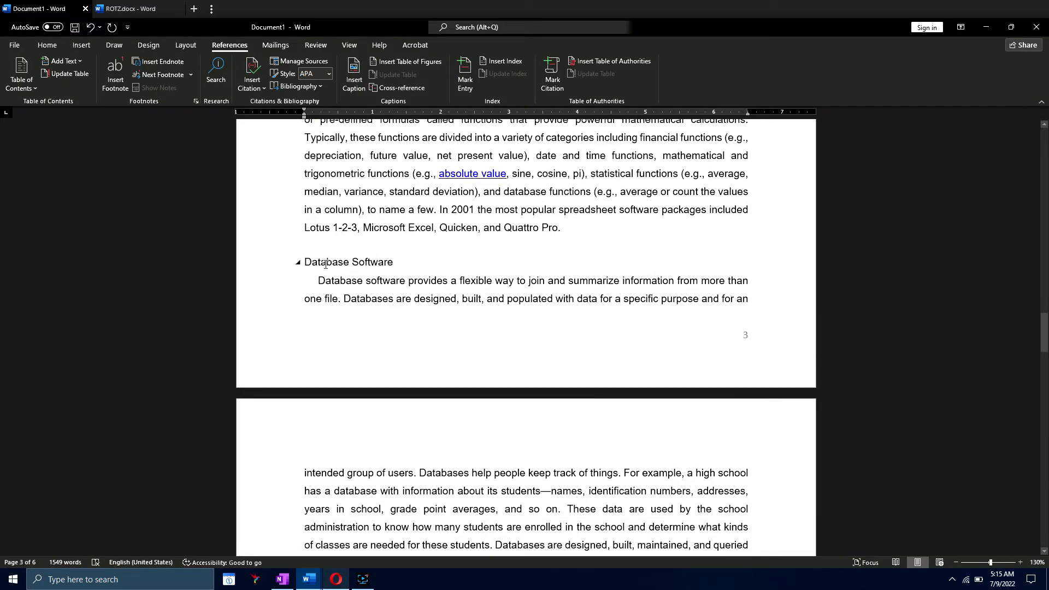
{"action": "left_click_drag", "start_coordinate": [301, 262], "coordinate": [737, 298]}
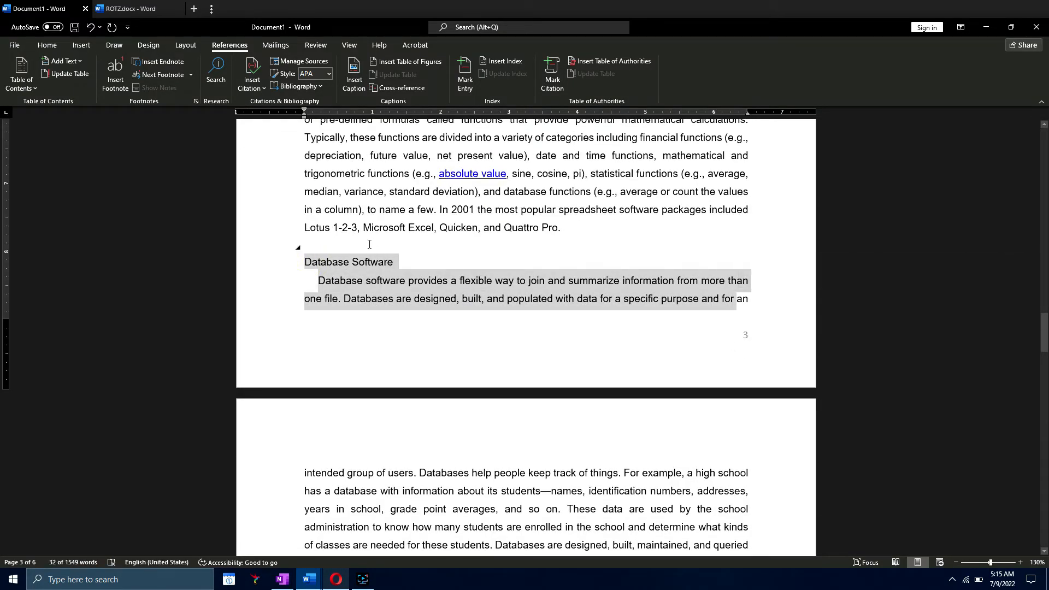
{"action": "left_click", "coordinate": [307, 264]}
{"action": "left_click", "coordinate": [186, 45]}
{"action": "left_click", "coordinate": [139, 60]}
{"action": "left_click", "coordinate": [159, 104]}
{"action": "scroll", "coordinate": [540, 399], "scroll_direction": "down", "scroll_amount": 6}
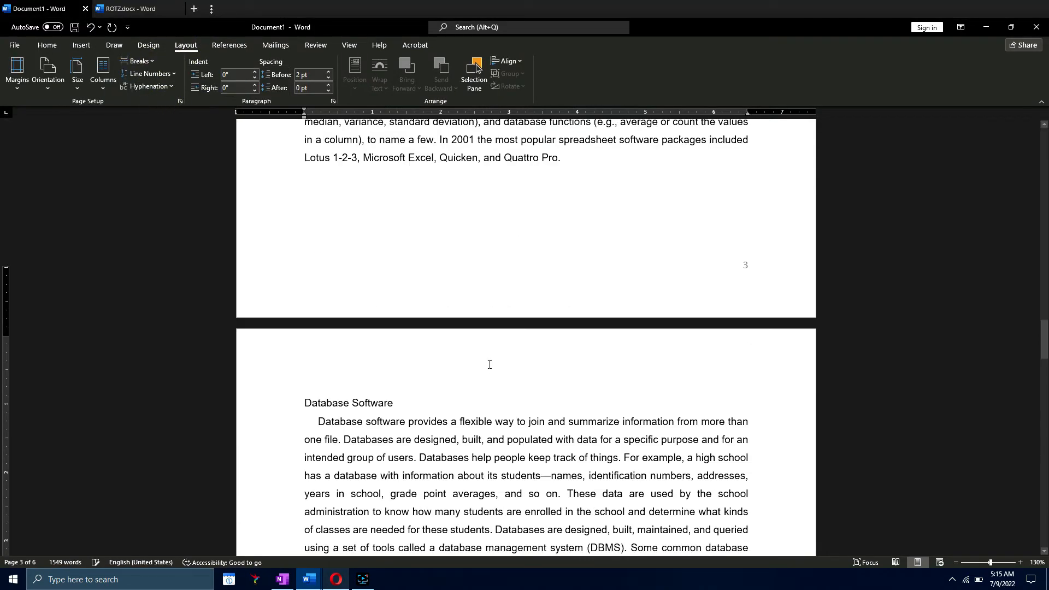
Update the entire table of contents on page 1 to include the changed headings and page numbers.
{"action": "scroll", "coordinate": [540, 400], "scroll_direction": "down", "scroll_amount": 5}
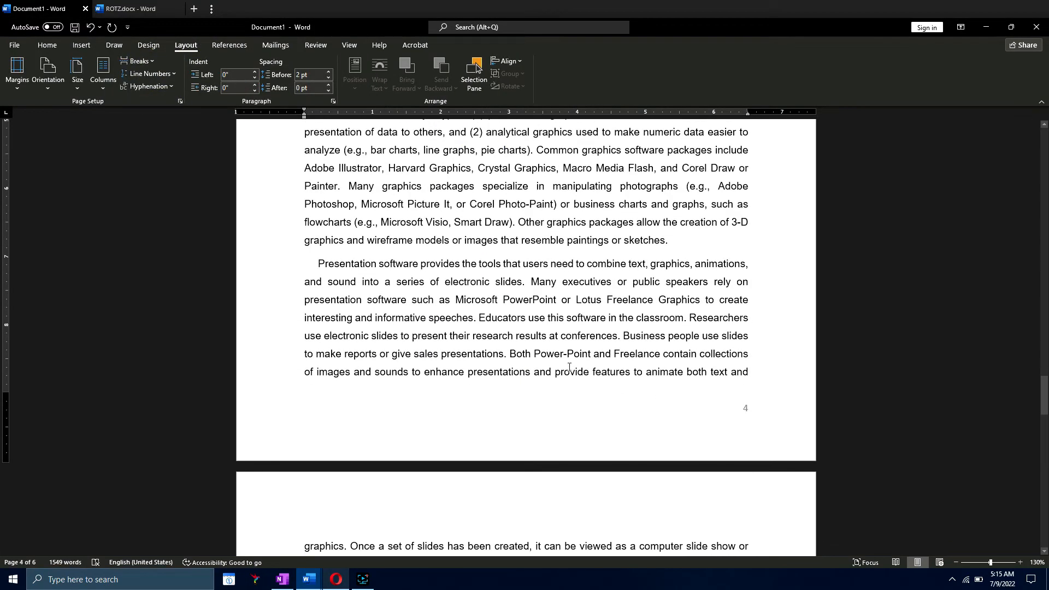
{"action": "scroll", "coordinate": [568, 367], "scroll_direction": "up", "scroll_amount": 2}
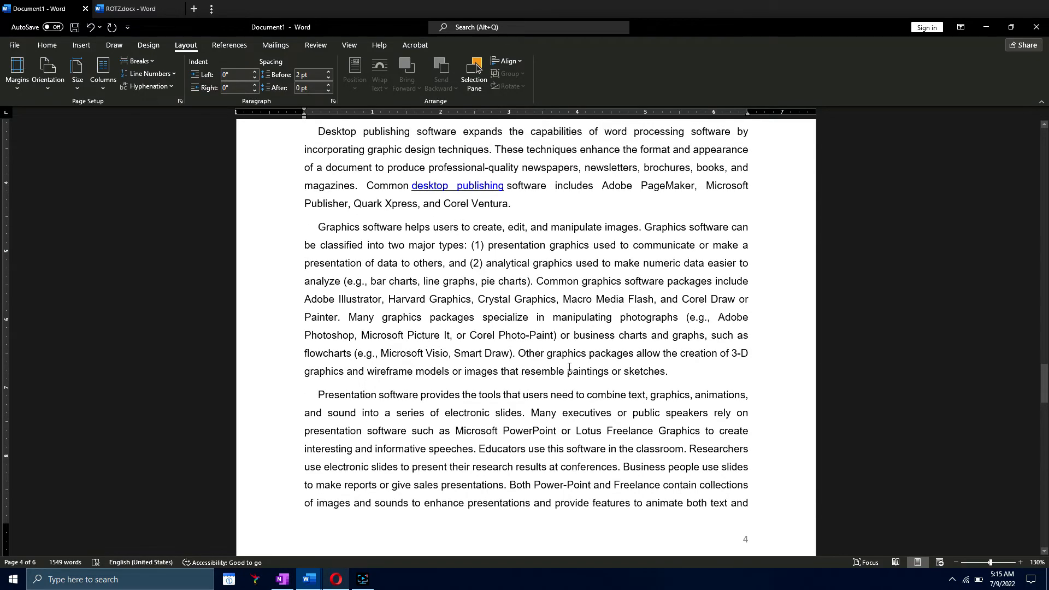
{"action": "scroll", "coordinate": [568, 367], "scroll_direction": "up", "scroll_amount": 7}
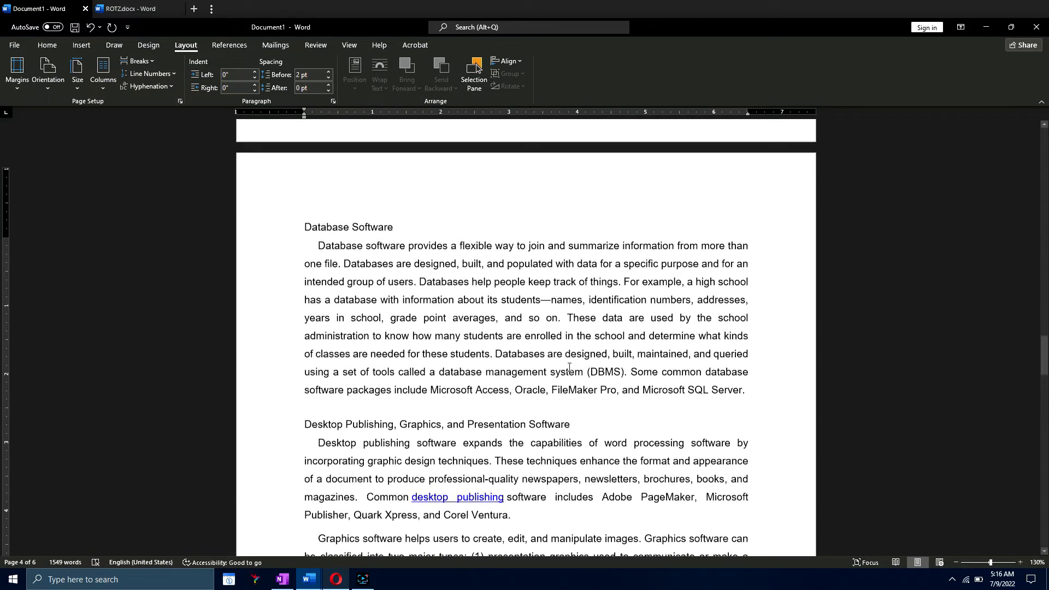
{"action": "scroll", "coordinate": [569, 367], "scroll_direction": "up", "scroll_amount": 18}
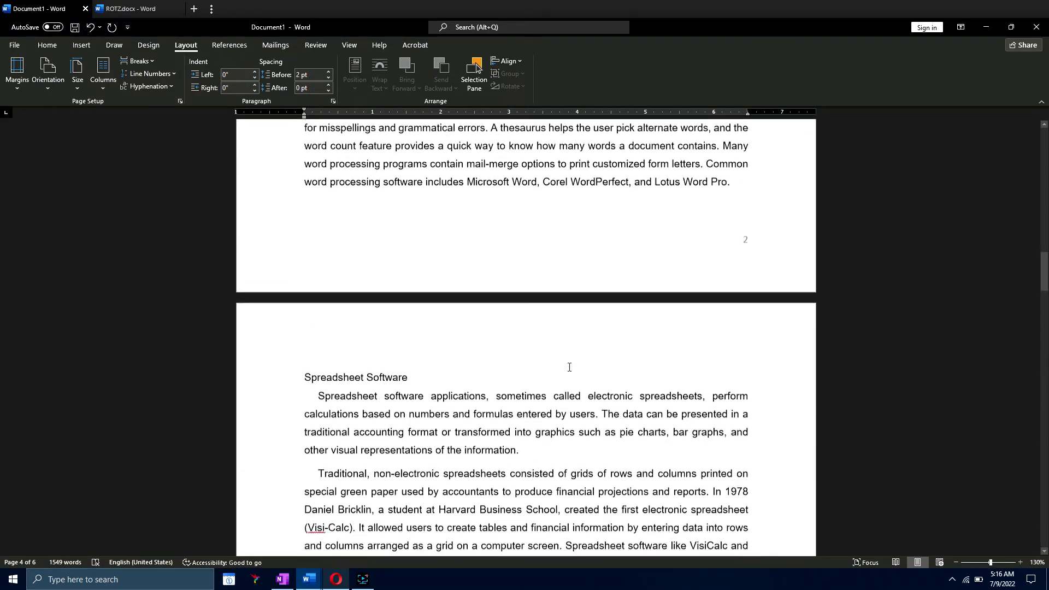
{"action": "scroll", "coordinate": [568, 367], "scroll_direction": "up", "scroll_amount": 20}
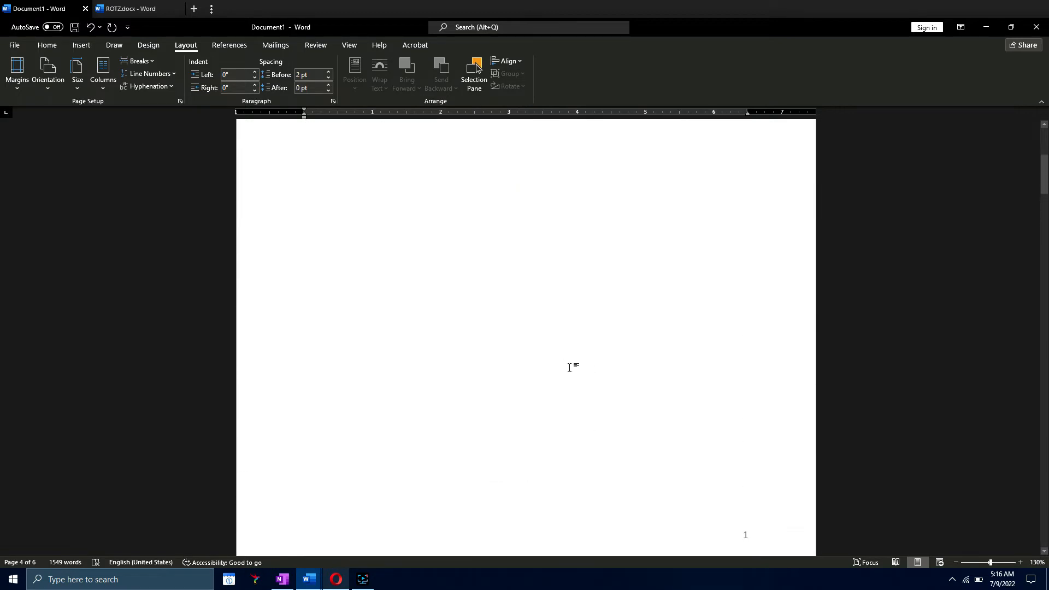
{"action": "scroll", "coordinate": [569, 367], "scroll_direction": "up", "scroll_amount": 1}
{"action": "left_click", "coordinate": [421, 239]}
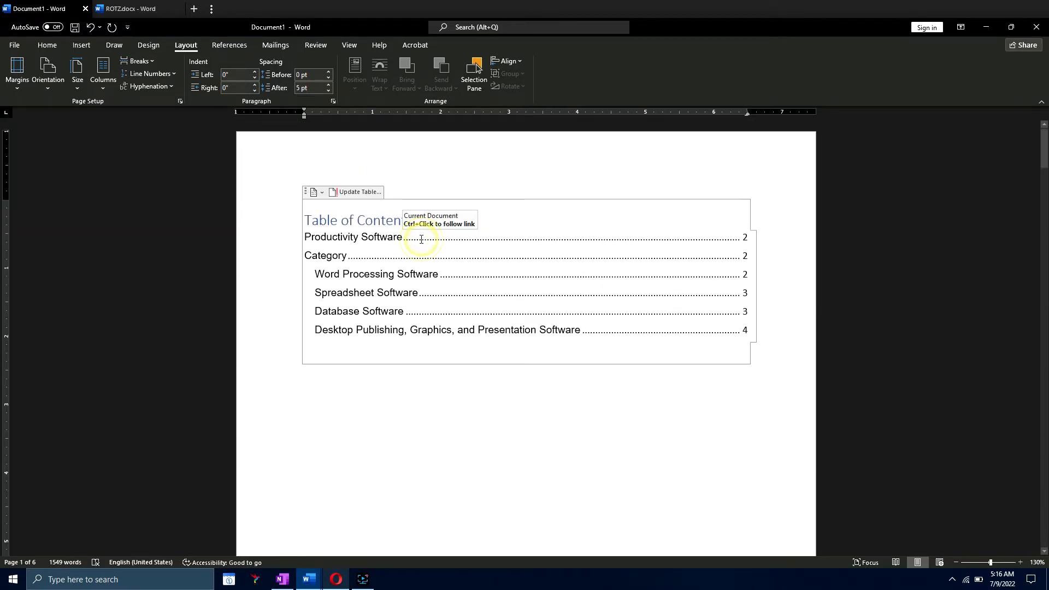
{"action": "left_click", "coordinate": [359, 192]}
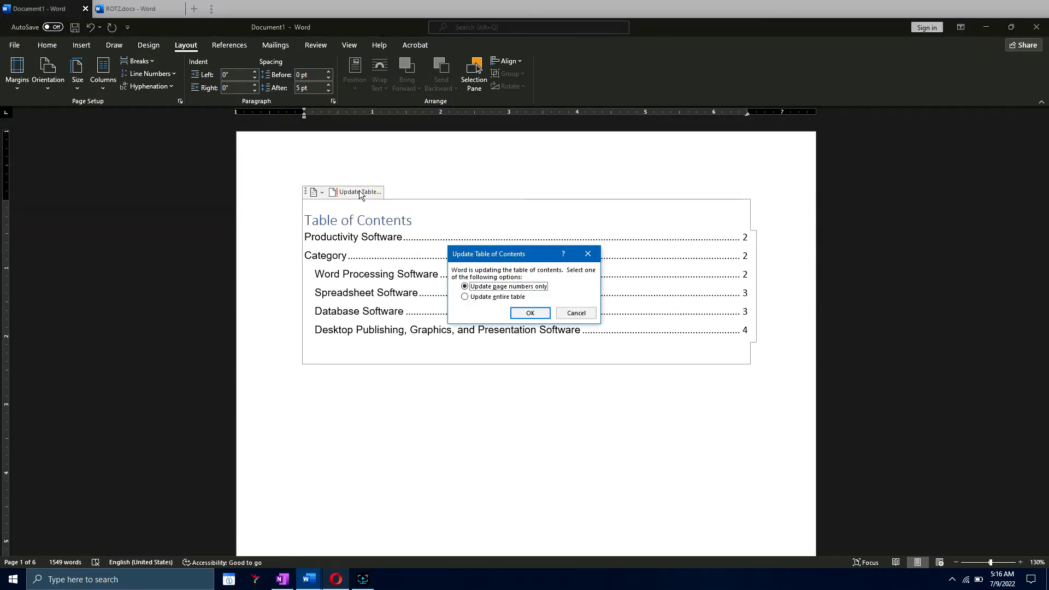
{"action": "left_click", "coordinate": [465, 297]}
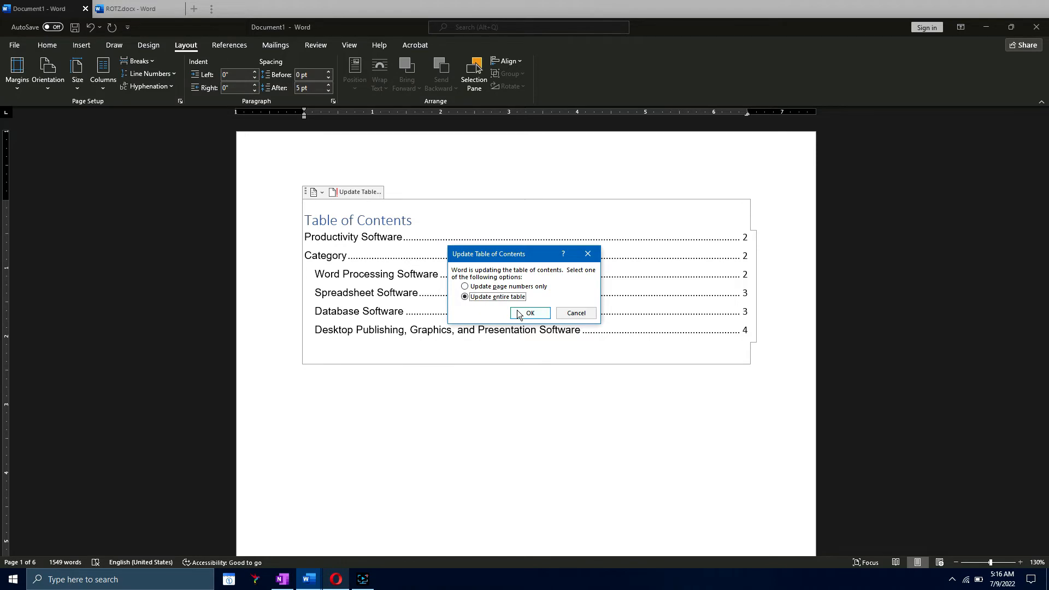
{"action": "left_click_drag", "start_coordinate": [517, 260], "coordinate": [532, 401]}
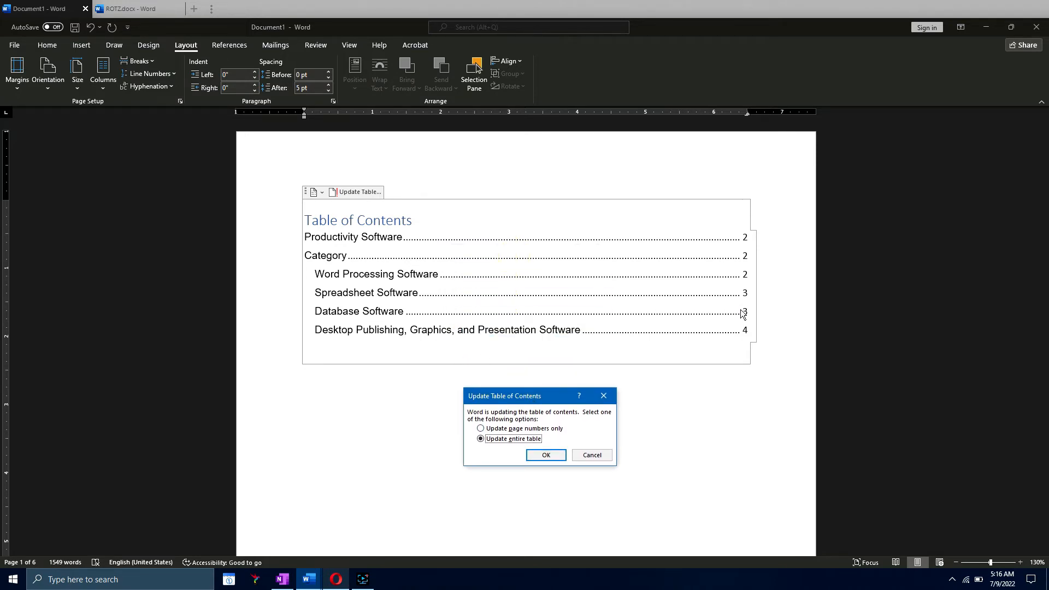
{"action": "left_click", "coordinate": [545, 455]}
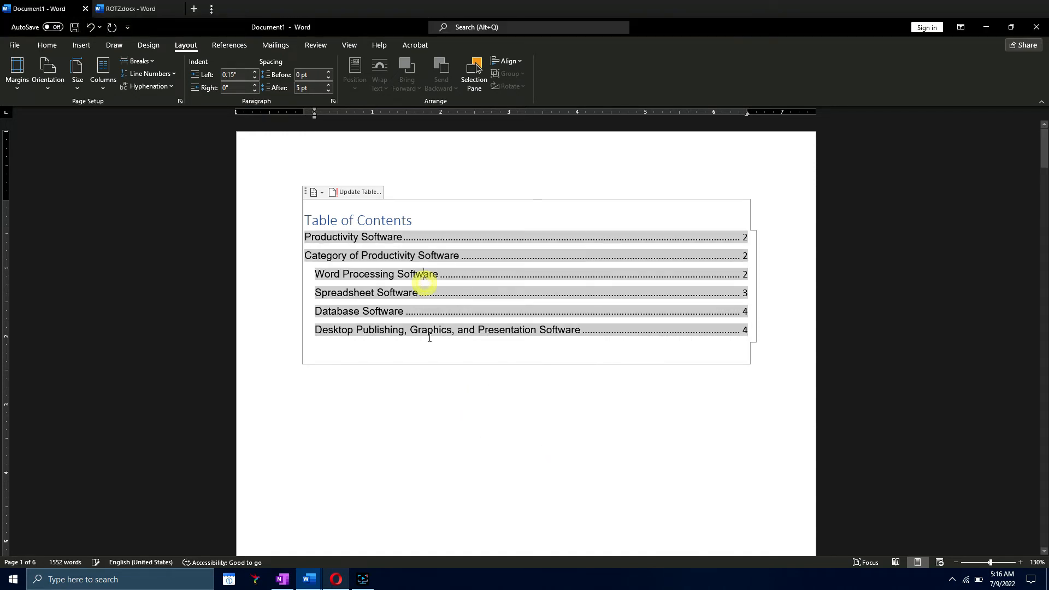
{"action": "left_click", "coordinate": [362, 357]}
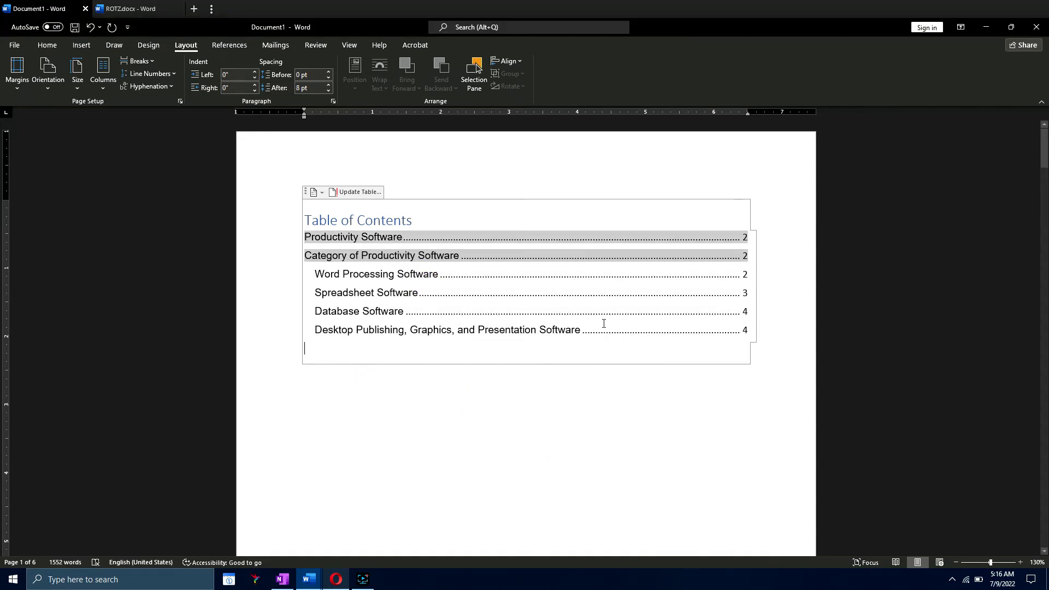
{"action": "triple_click", "coordinate": [305, 254]}
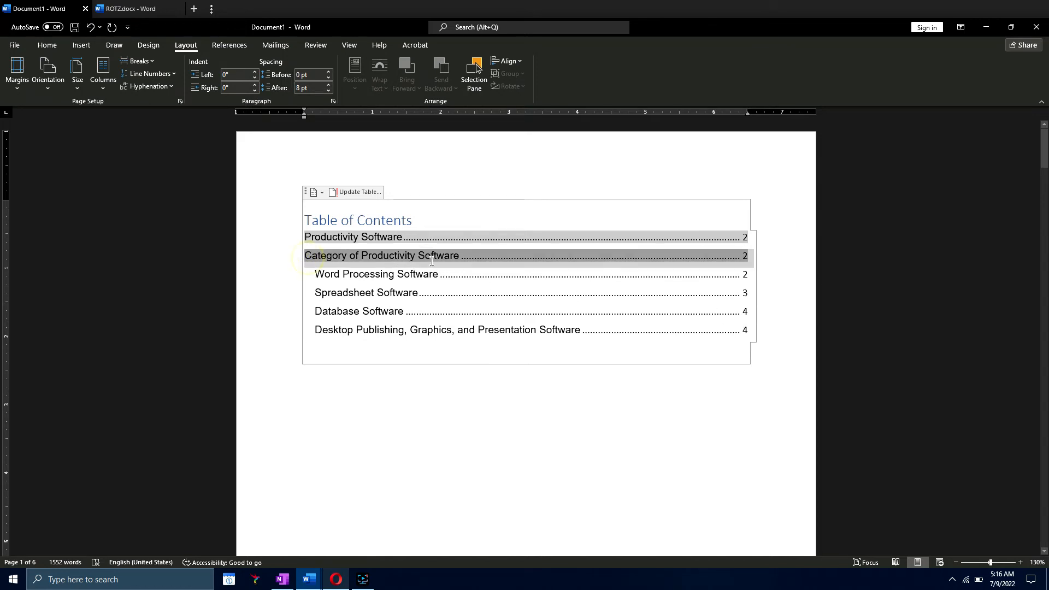
{"action": "left_click", "coordinate": [466, 378]}
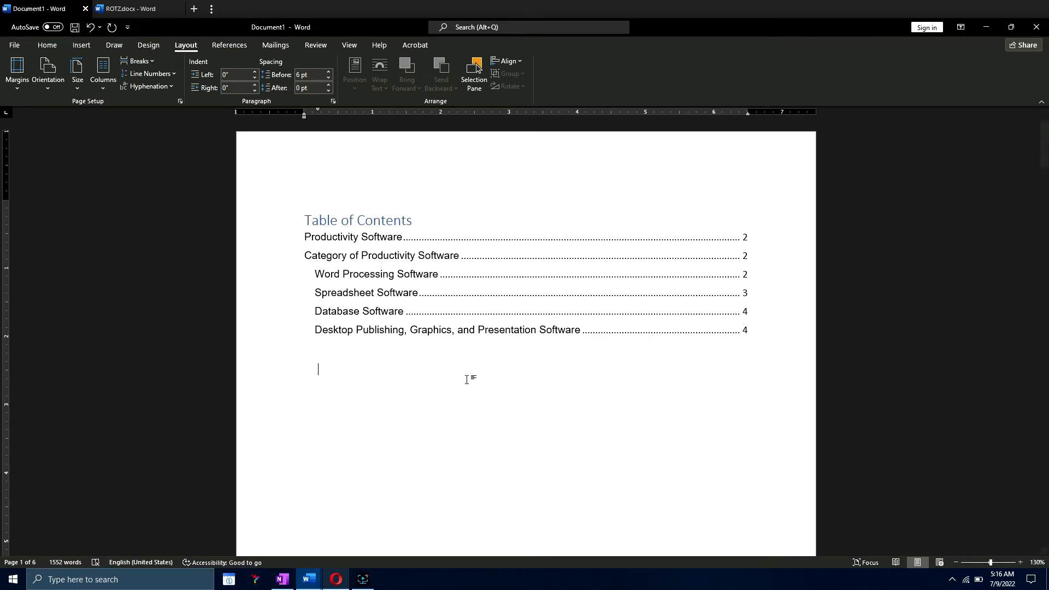
Show the document's heading outline and use it to visit the Productivity Software, Desktop Publishing, Database Software and Spreadsheet Software sections.
{"action": "scroll", "coordinate": [466, 379], "scroll_direction": "down", "scroll_amount": 2}
{"action": "scroll", "coordinate": [466, 380], "scroll_direction": "up", "scroll_amount": 2}
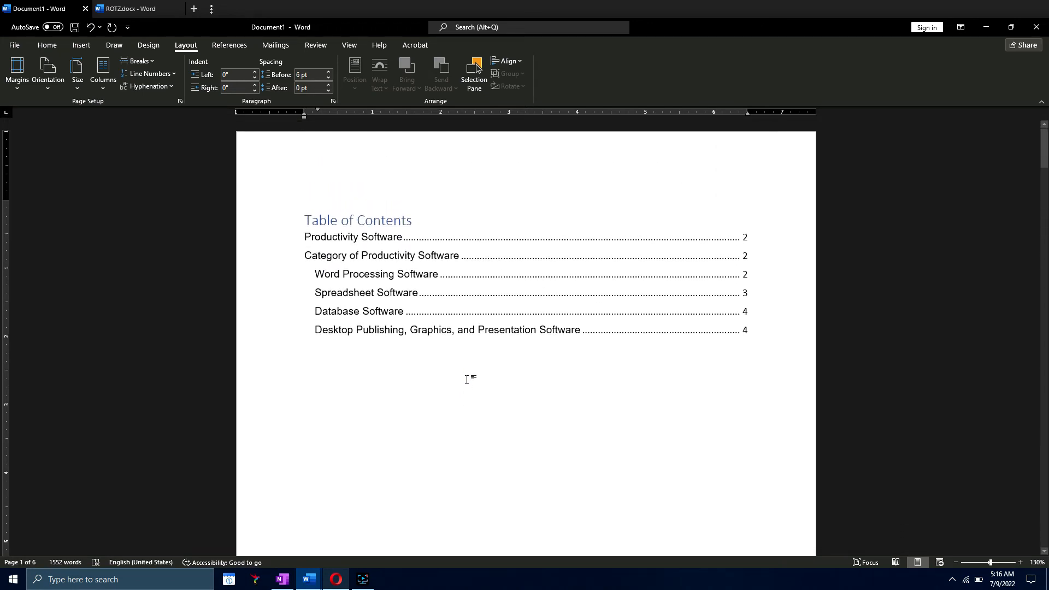
{"action": "left_click", "coordinate": [32, 563]}
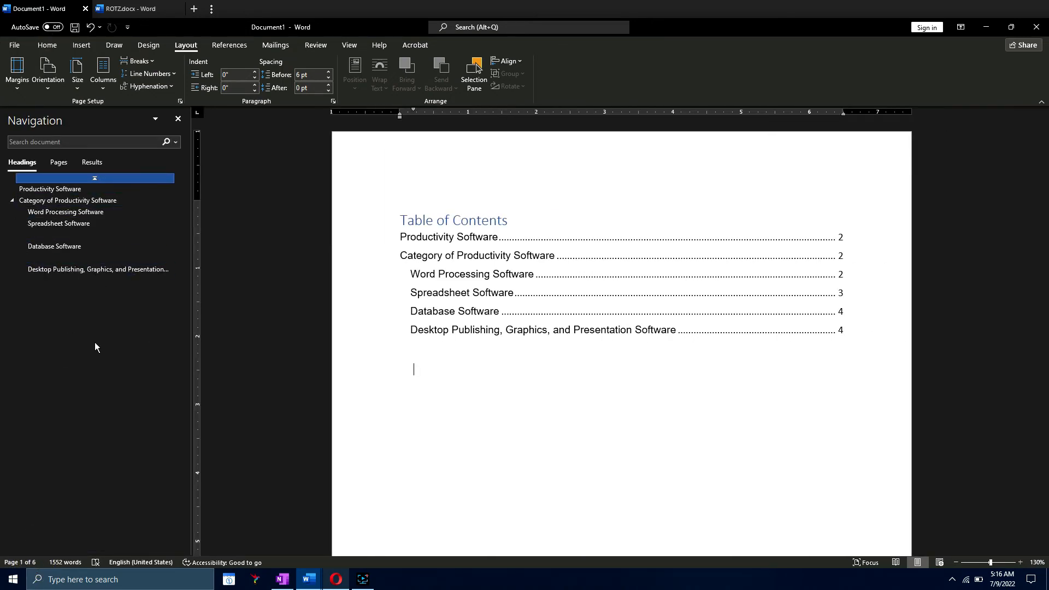
{"action": "left_click", "coordinate": [41, 190]}
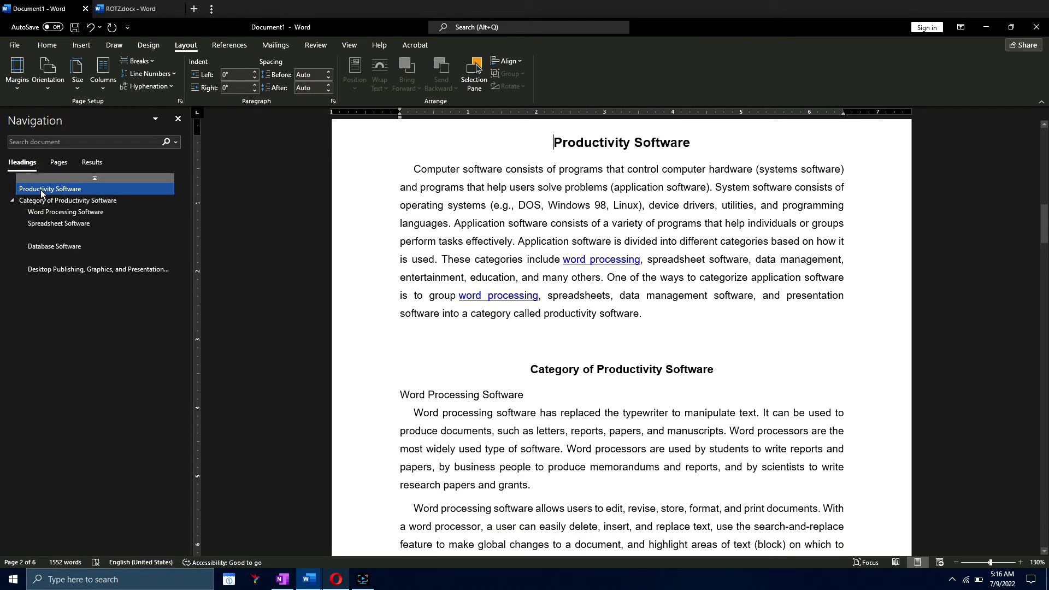
{"action": "triple_click", "coordinate": [714, 151]}
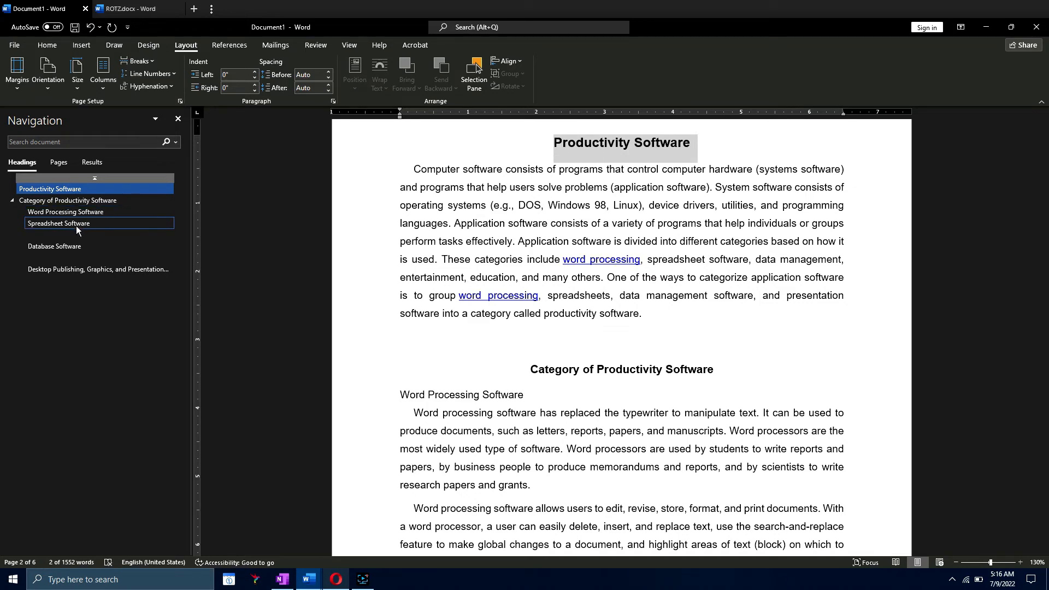
{"action": "left_click", "coordinate": [58, 270]}
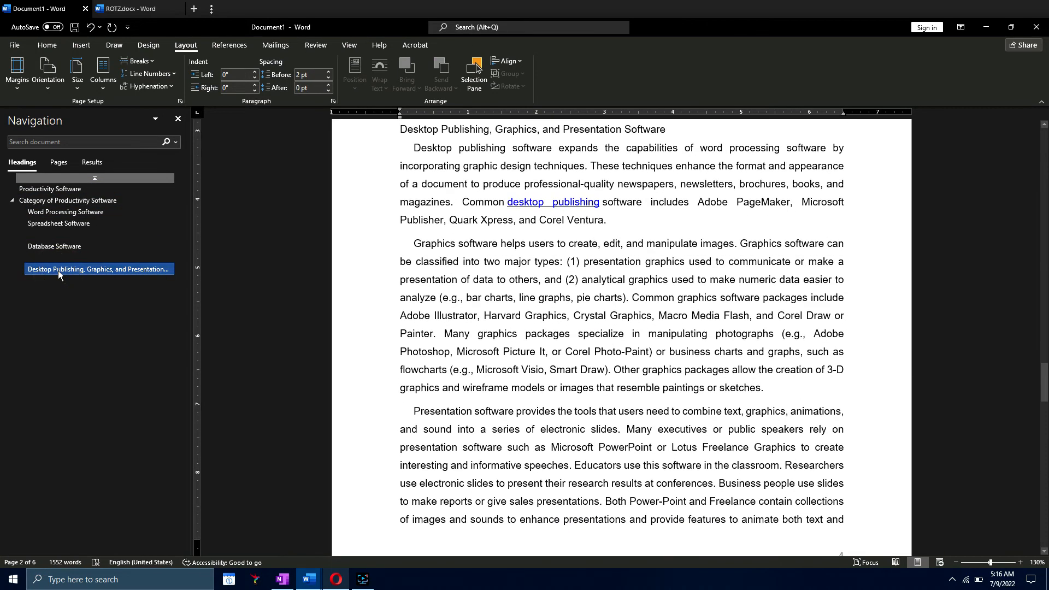
{"action": "left_click_drag", "start_coordinate": [393, 134], "coordinate": [698, 148]}
{"action": "left_click", "coordinate": [59, 246]}
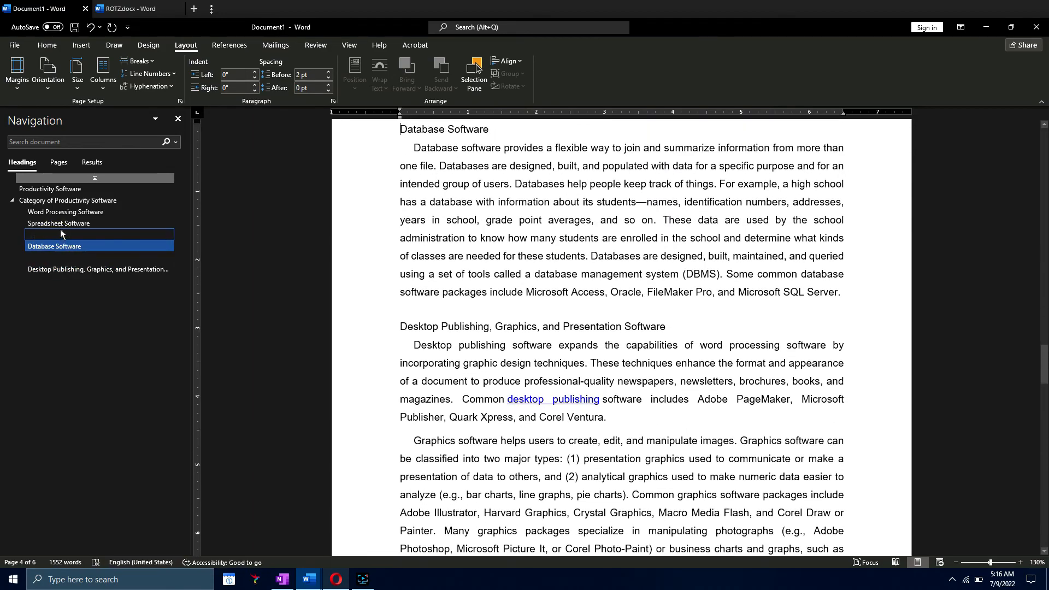
{"action": "left_click", "coordinate": [58, 222]}
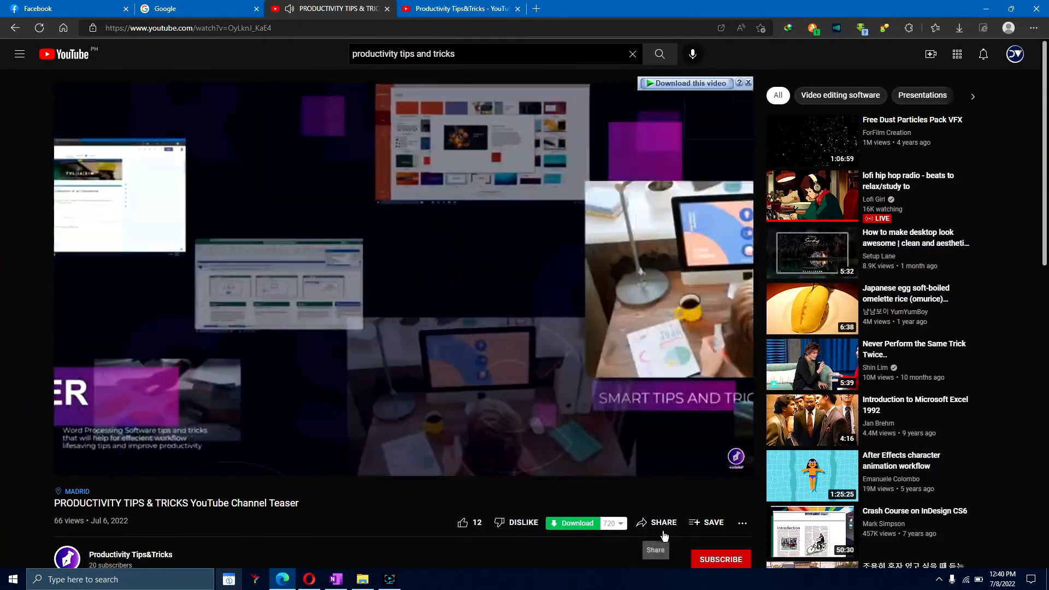
On the YouTube teaser video page, subscribe to the Productivity Tips&Tricks channel and turn on all notifications.
{"action": "scroll", "coordinate": [664, 535], "scroll_direction": "down", "scroll_amount": 1}
{"action": "left_click", "coordinate": [717, 481]}
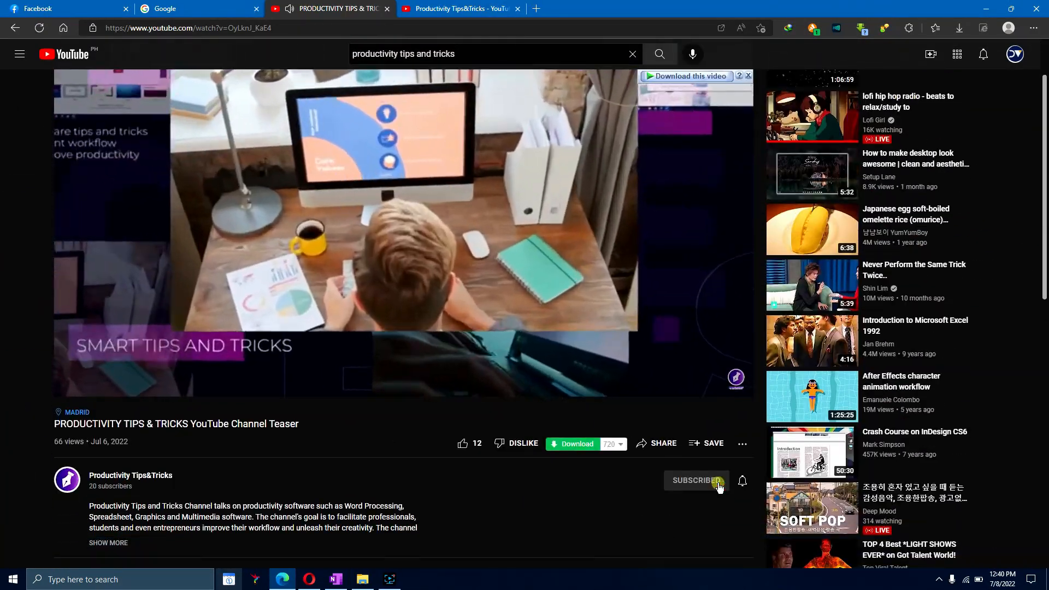
{"action": "left_click", "coordinate": [741, 480]}
{"action": "left_click", "coordinate": [749, 507]}
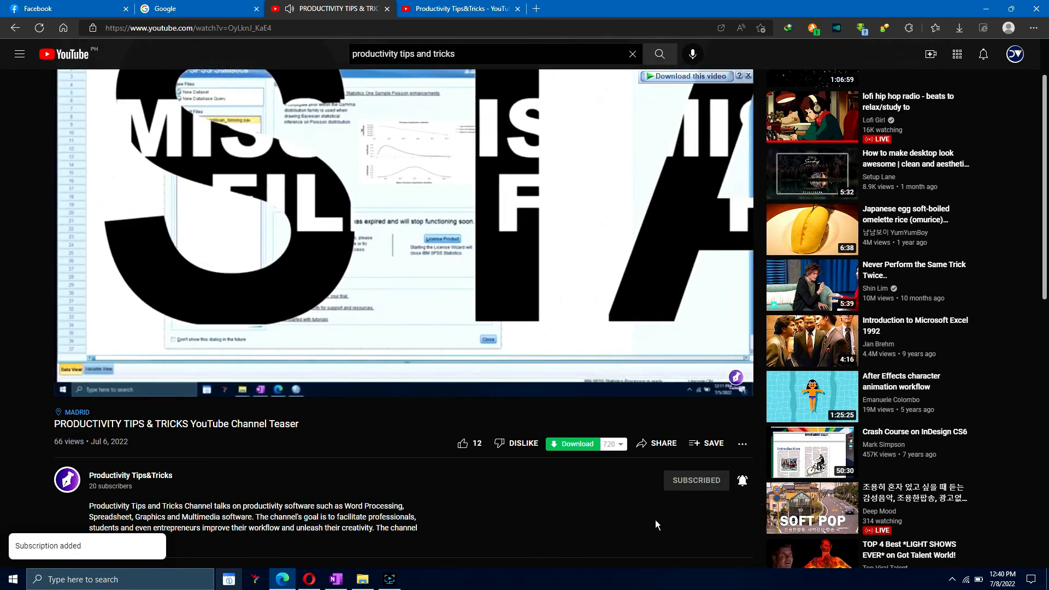
Post the comment "Nice very informative Please post some tutorials on photoshop" with emojis, and like the video.
{"action": "scroll", "coordinate": [654, 519], "scroll_direction": "down", "scroll_amount": 5}
{"action": "left_click", "coordinate": [121, 285]}
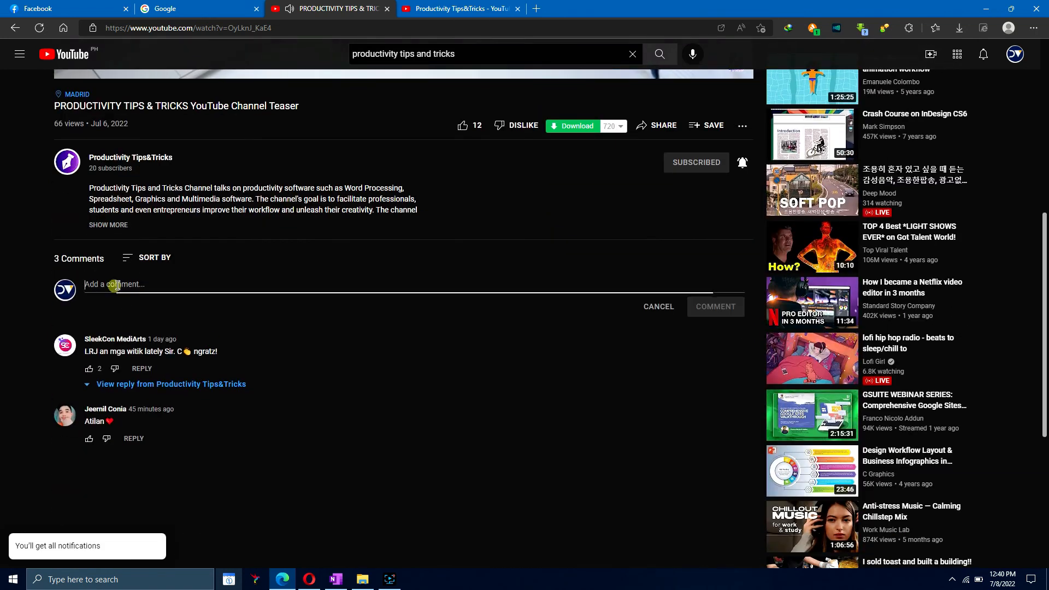
{"action": "type", "text": "Nice very informative!"}
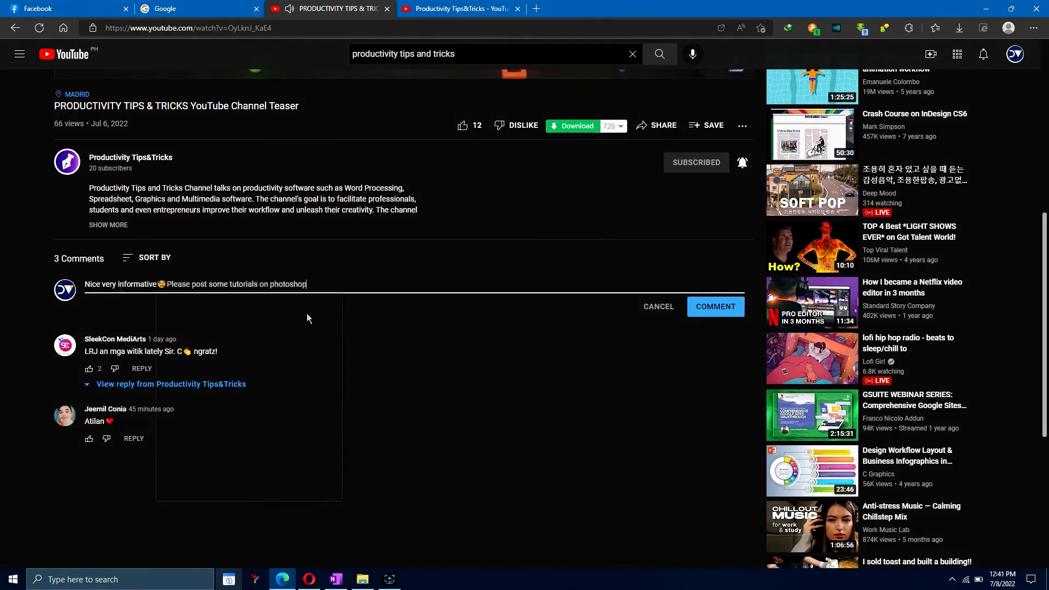
{"action": "left_click", "coordinate": [239, 358]}
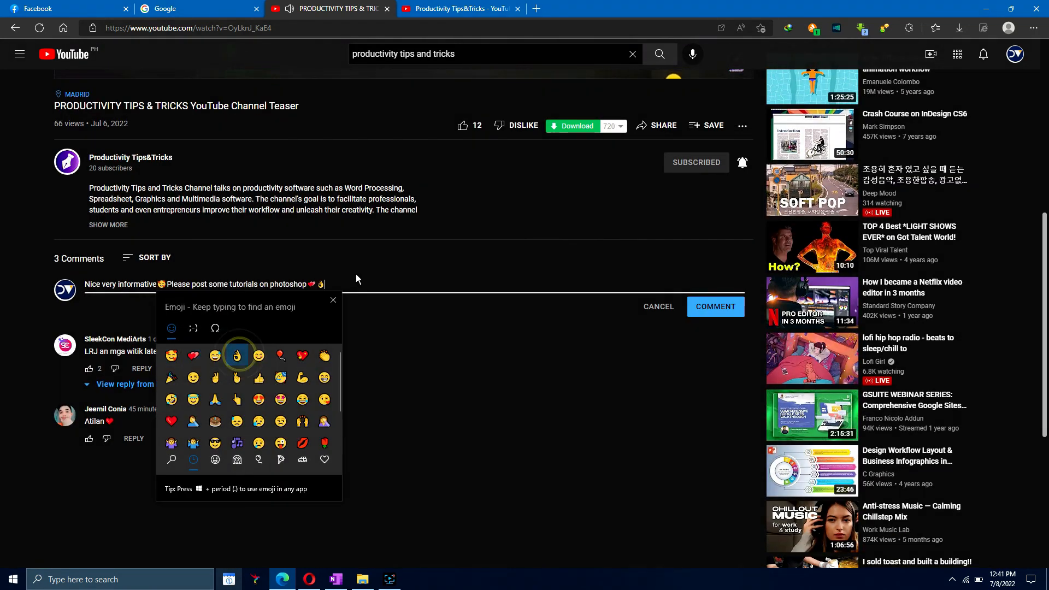
{"action": "left_click", "coordinate": [356, 273]}
{"action": "left_click", "coordinate": [700, 311]}
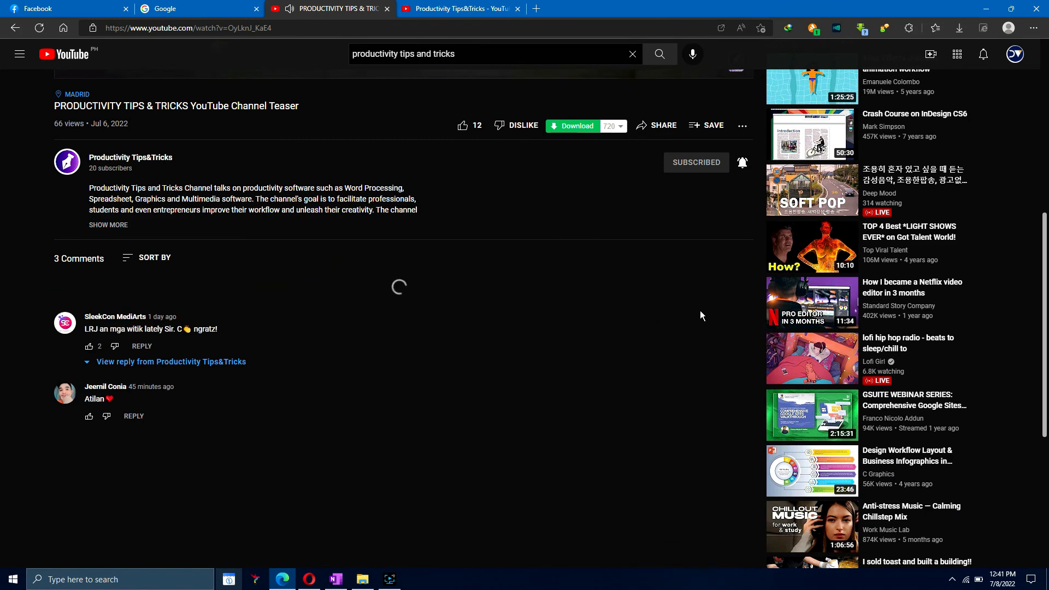
{"action": "left_click", "coordinate": [467, 125]}
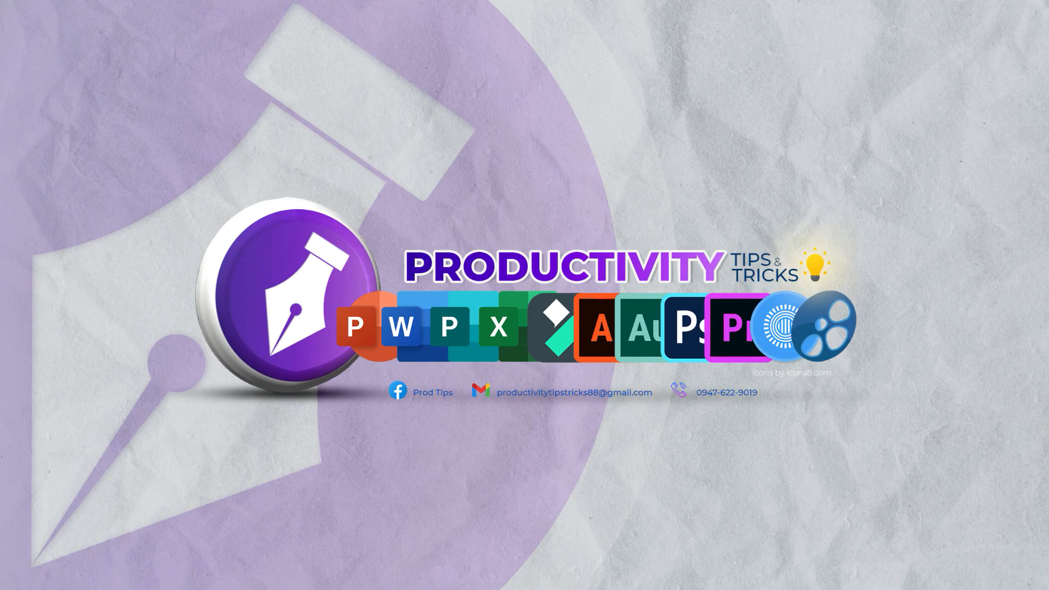